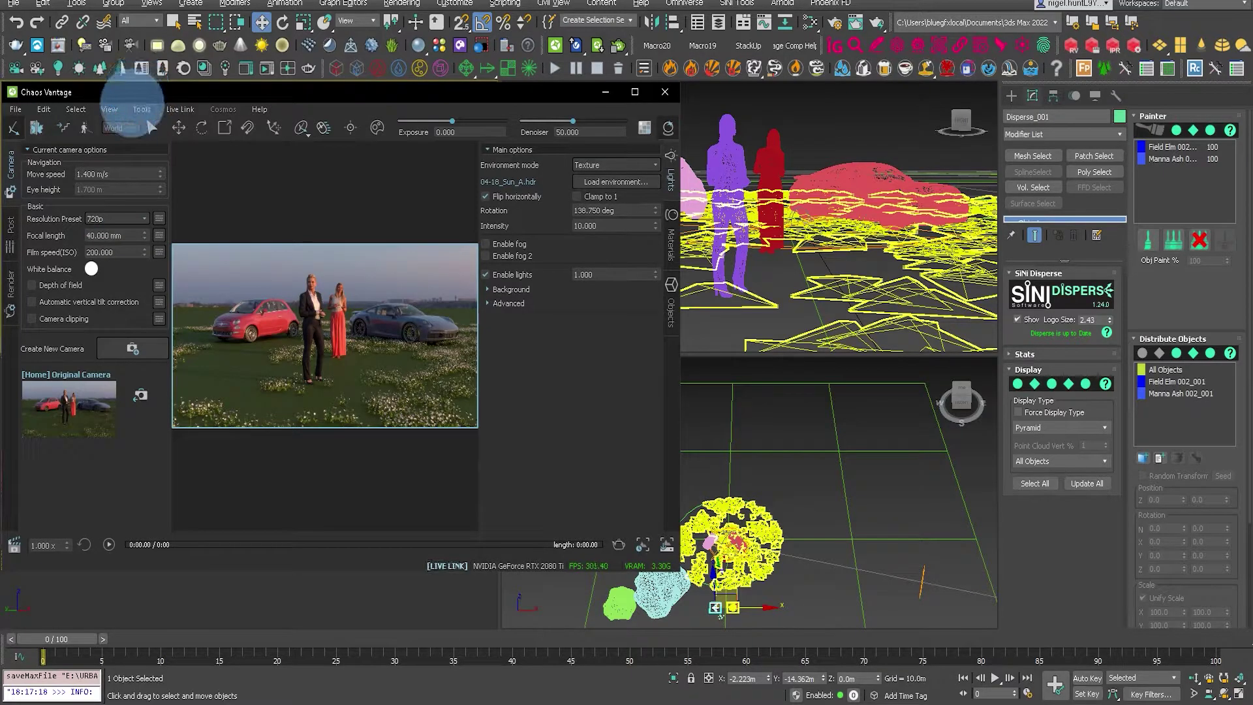
# Step: Hide the Vantage interface and resize the Vantage render window
pyautogui.press('F11')
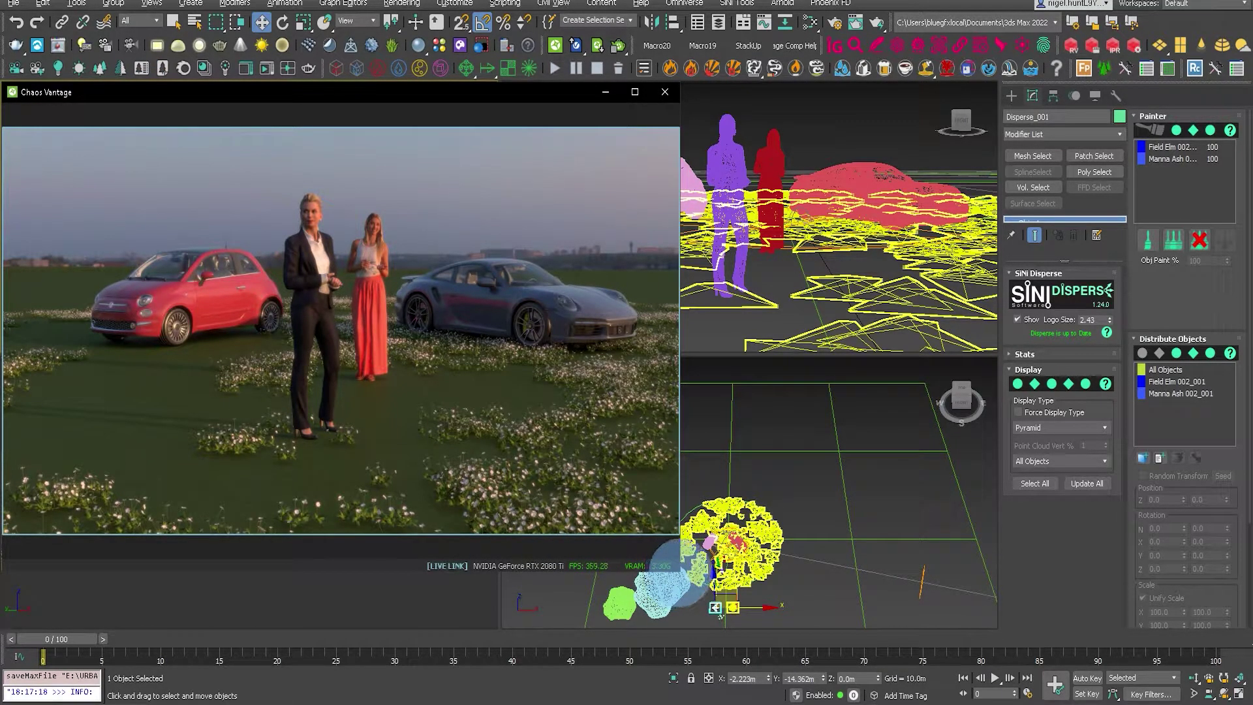
pyautogui.moveTo(680, 574); pyautogui.dragTo(662, 476)
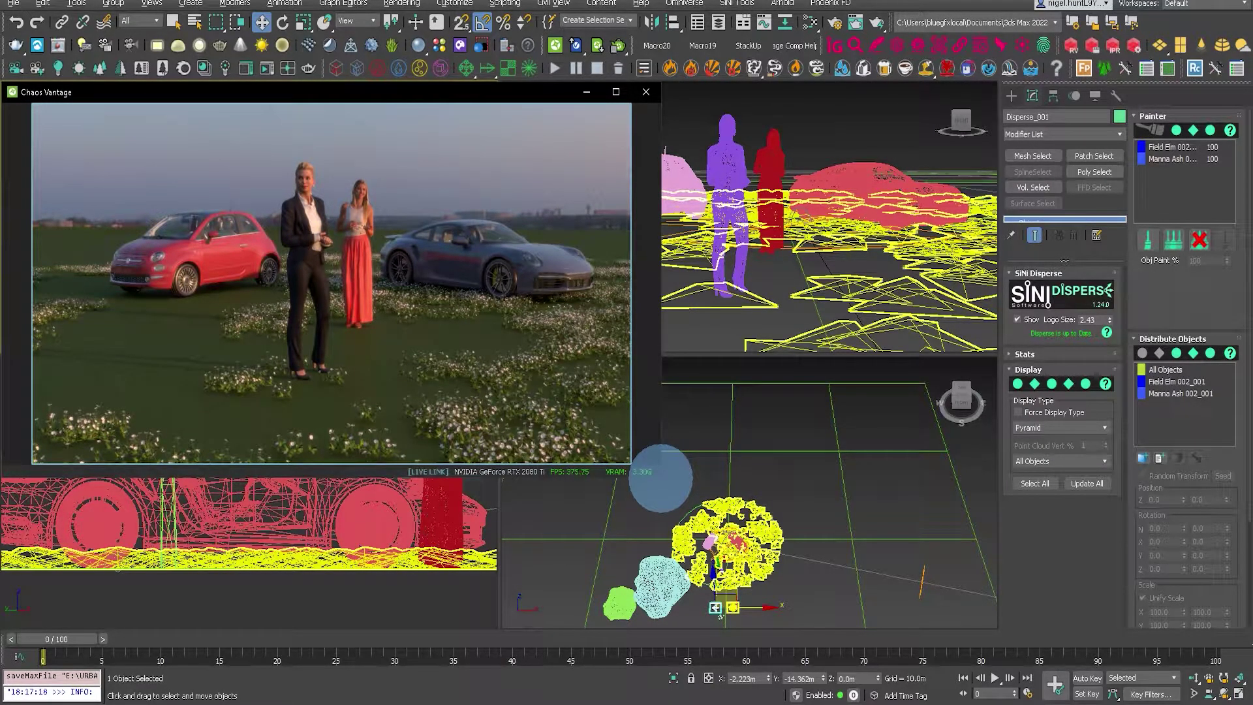
pyautogui.moveTo(661, 477); pyautogui.dragTo(667, 509)
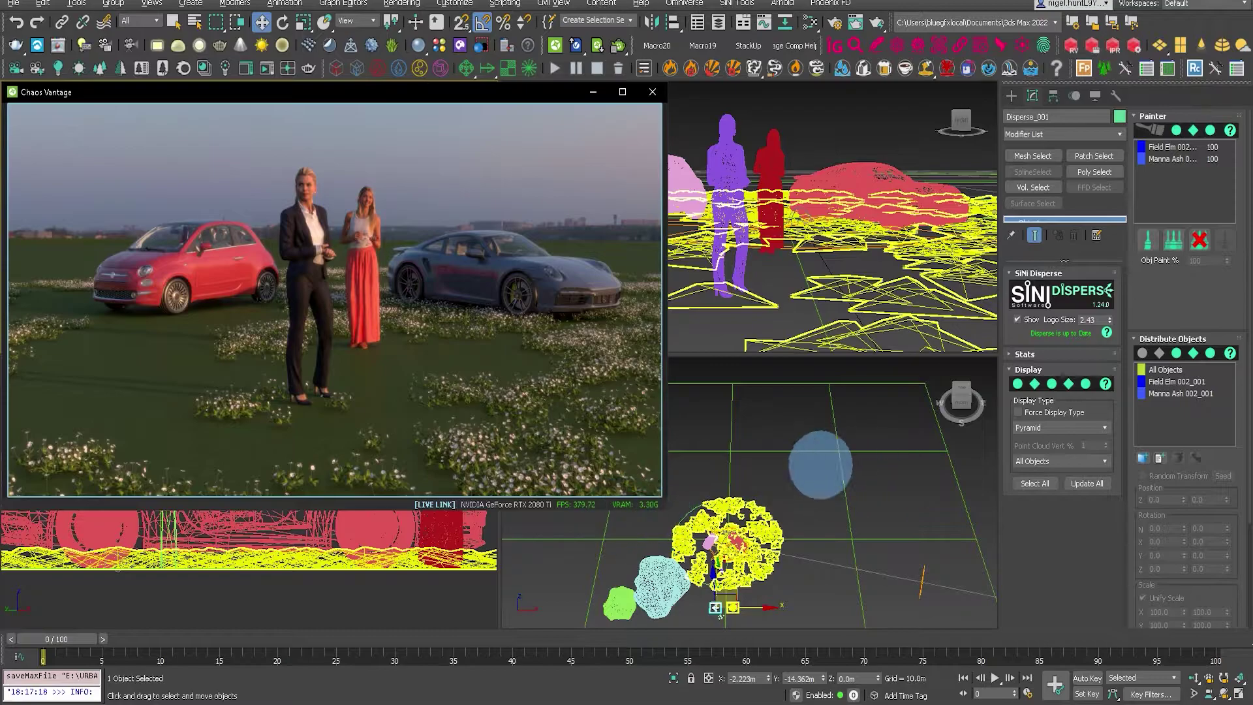
# Step: Orbit and zoom the lower perspective view to a tilted overview of the Disperse objects
pyautogui.keyDown('alt'); pyautogui.moveTo(849, 449); pyautogui.dragTo(871, 421, button='middle'); pyautogui.keyUp('alt')
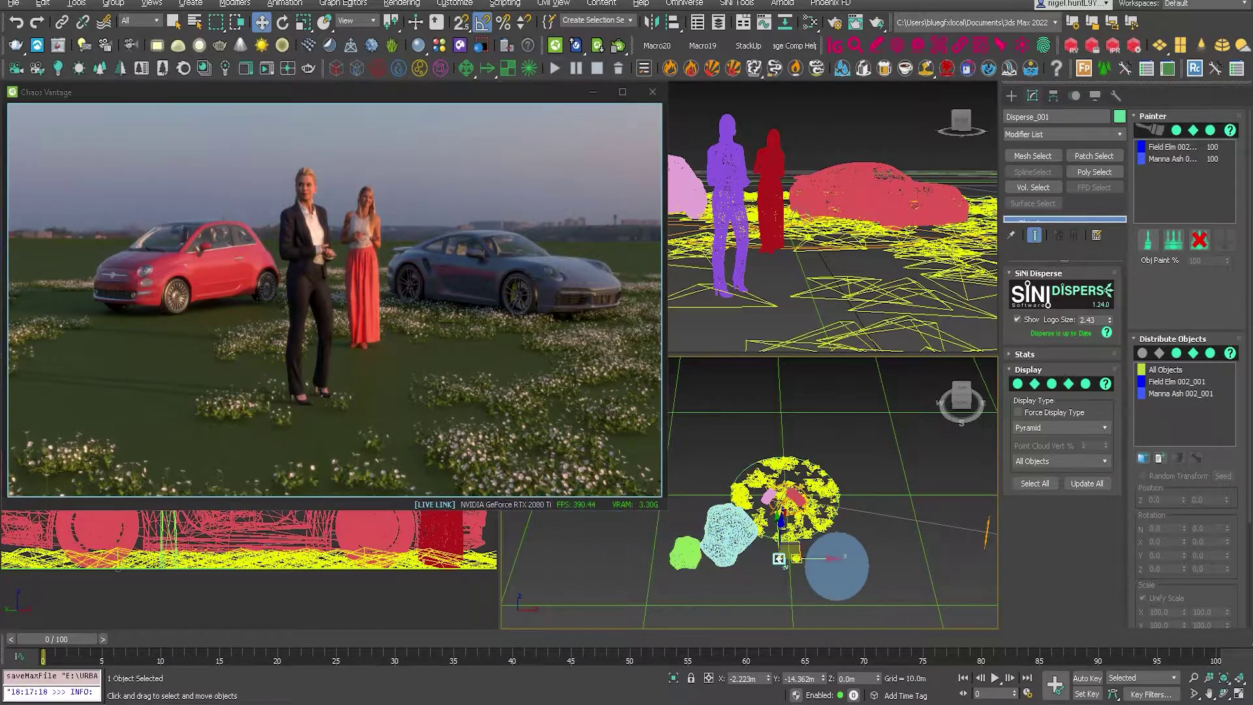
pyautogui.scroll(5, 803, 548)
pyautogui.scroll(-3, 784, 532)
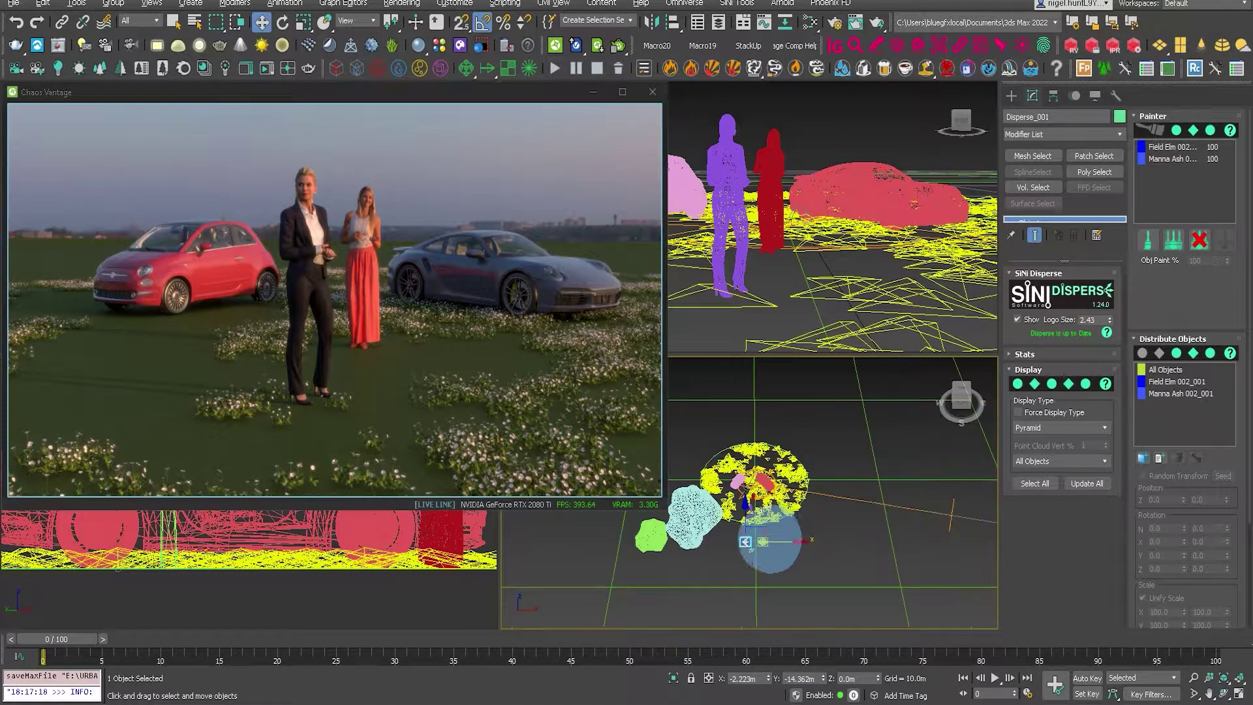
pyautogui.moveTo(845, 454)
pyautogui.keyDown('alt'); pyautogui.mouseDown(button='middle')
pyautogui.moveTo(849, 502)
pyautogui.moveTo(867, 456)
pyautogui.mouseUp(button='middle'); pyautogui.keyUp('alt')
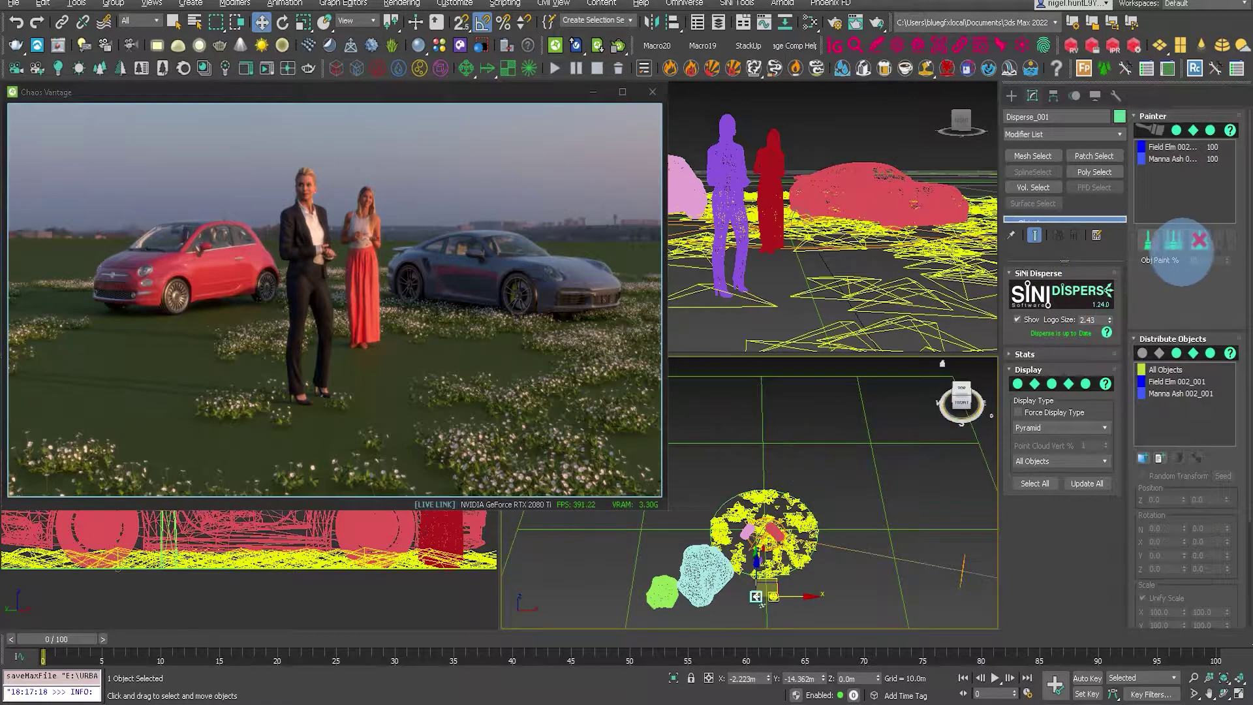
# Step: Paint a row of Field Elm and Manna Ash trees behind the scene, then stop painting
pyautogui.click(1173, 240)
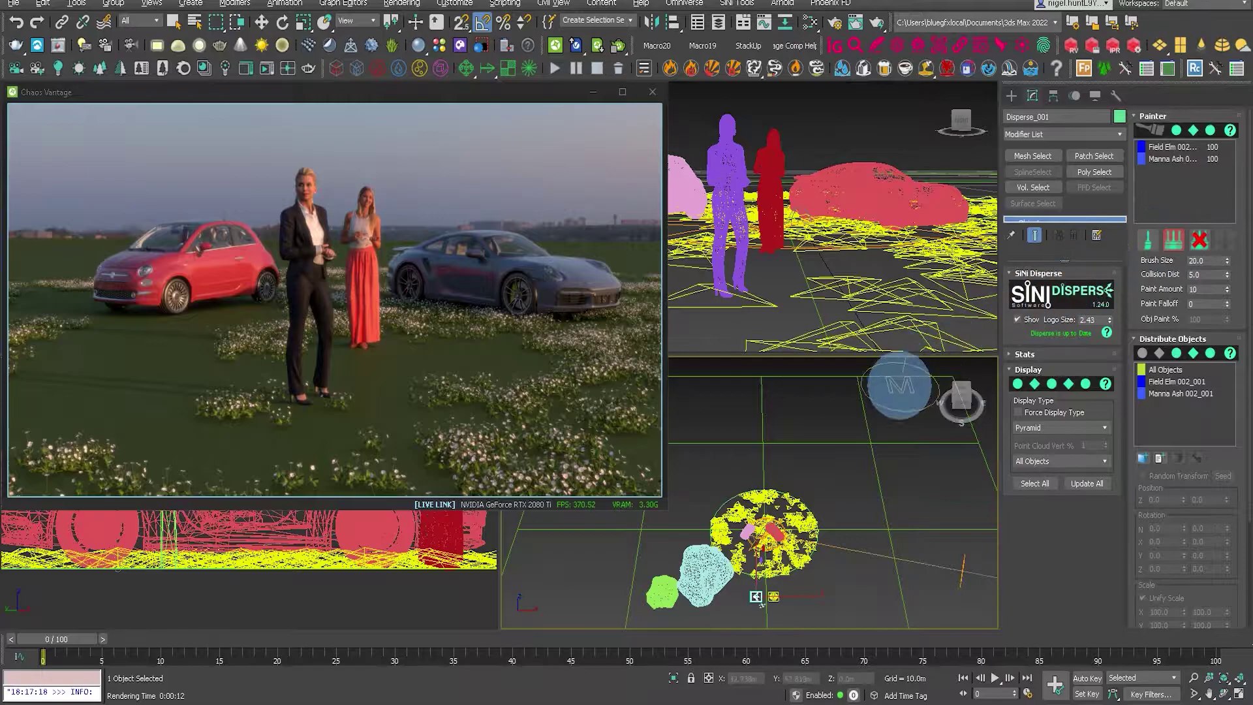
pyautogui.moveTo(842, 465)
pyautogui.mouseDown()
pyautogui.moveTo(724, 460)
pyautogui.moveTo(686, 503)
pyautogui.moveTo(670, 422)
pyautogui.moveTo(688, 398)
pyautogui.moveTo(775, 408)
pyautogui.moveTo(823, 429)
pyautogui.moveTo(795, 463)
pyautogui.mouseUp()
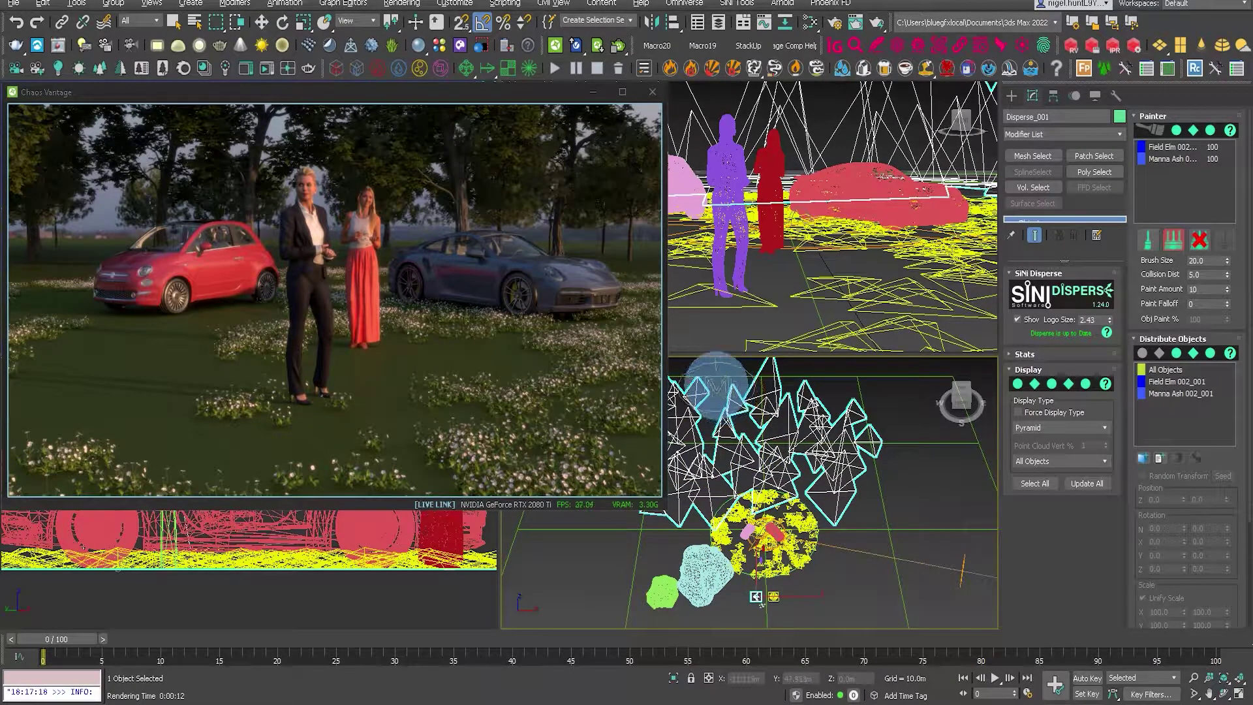
pyautogui.moveTo(717, 384)
pyautogui.mouseDown()
pyautogui.moveTo(845, 397)
pyautogui.moveTo(811, 455)
pyautogui.moveTo(816, 475)
pyautogui.moveTo(701, 494)
pyautogui.moveTo(670, 531)
pyautogui.moveTo(692, 508)
pyautogui.mouseUp()
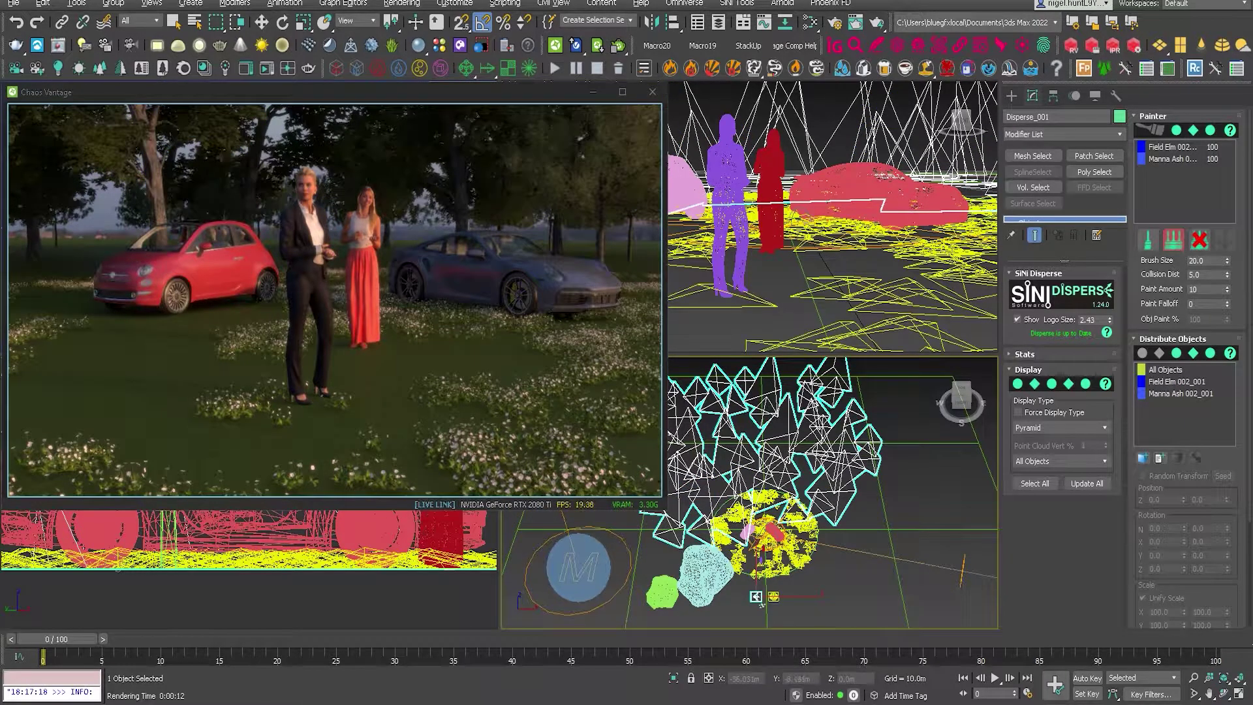
pyautogui.scroll(6, 761, 605)
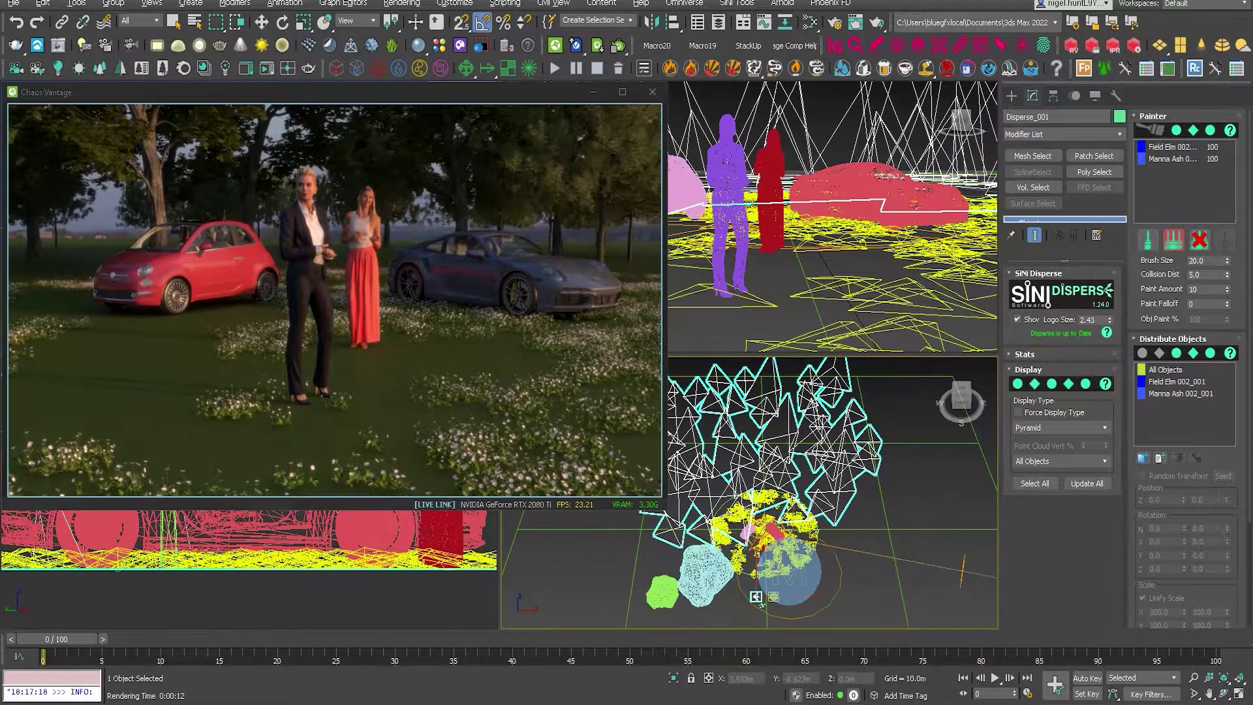
pyautogui.scroll(-5, 798, 566)
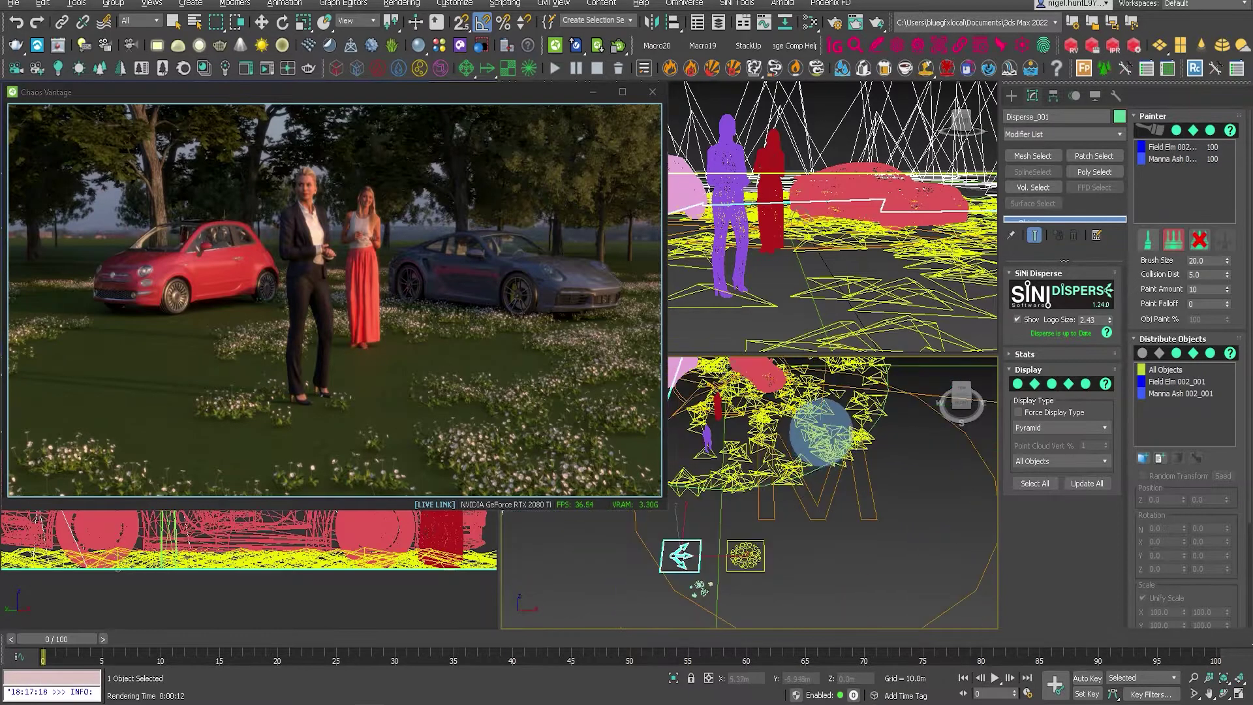
pyautogui.click(1174, 239)
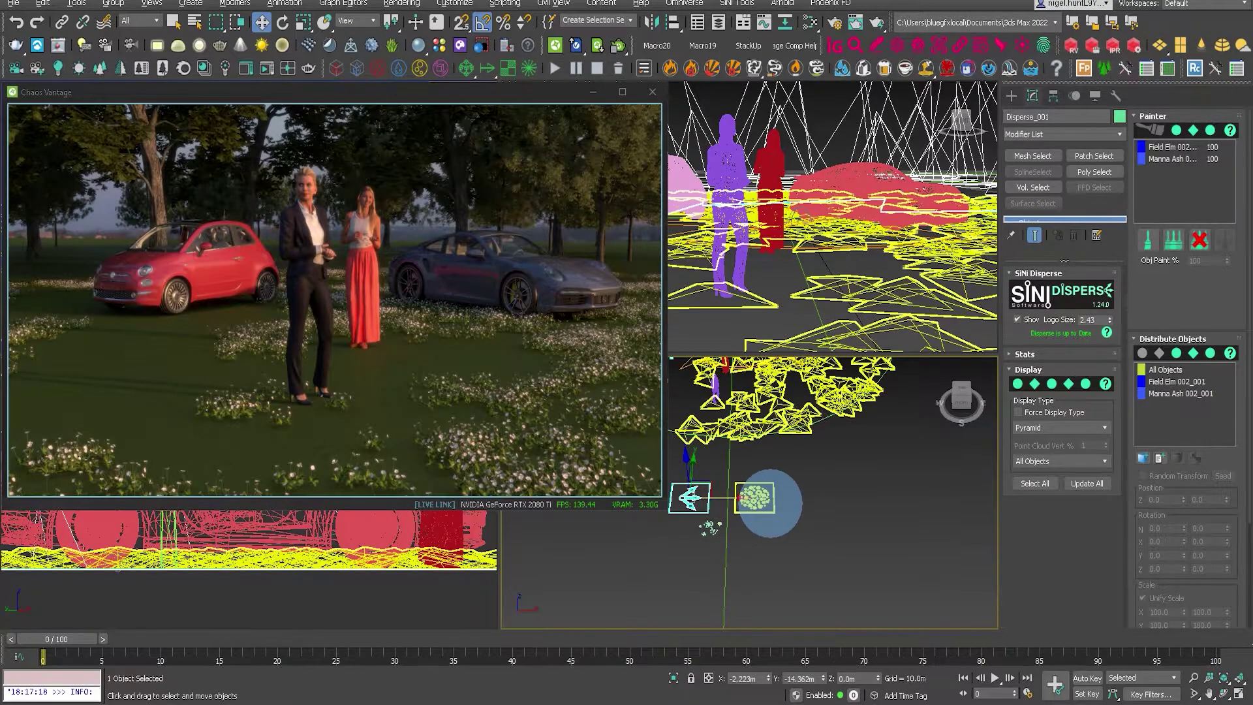
# Step: Select Scatter_001, target All Objects, and activate its painter at brush size 1.79, distance 0.9
pyautogui.click(754, 497)
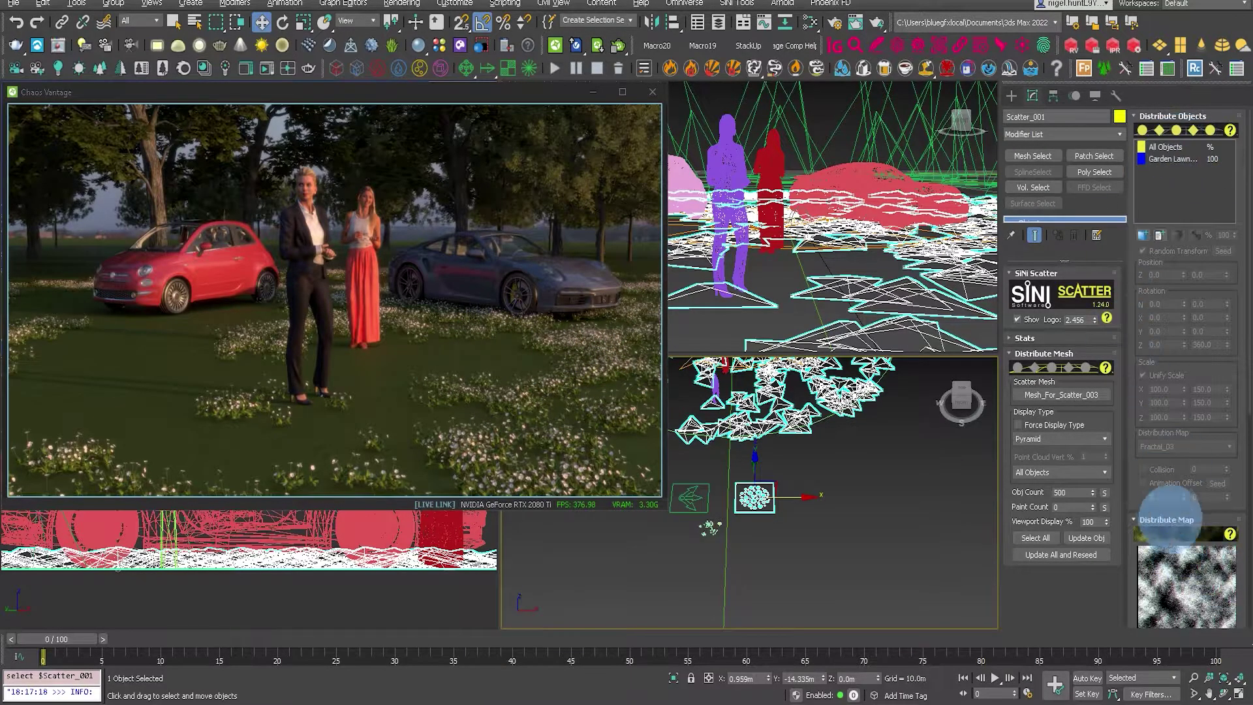
pyautogui.click(1165, 147)
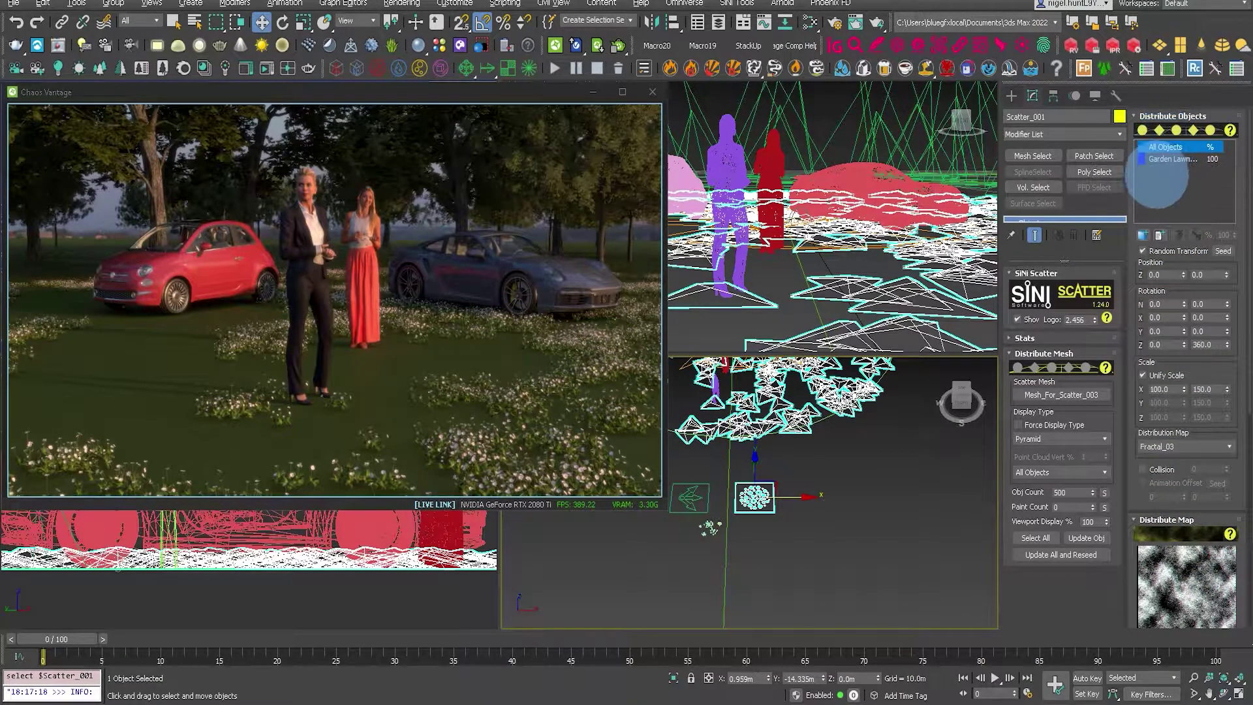
pyautogui.scroll(-5, 1162, 454)
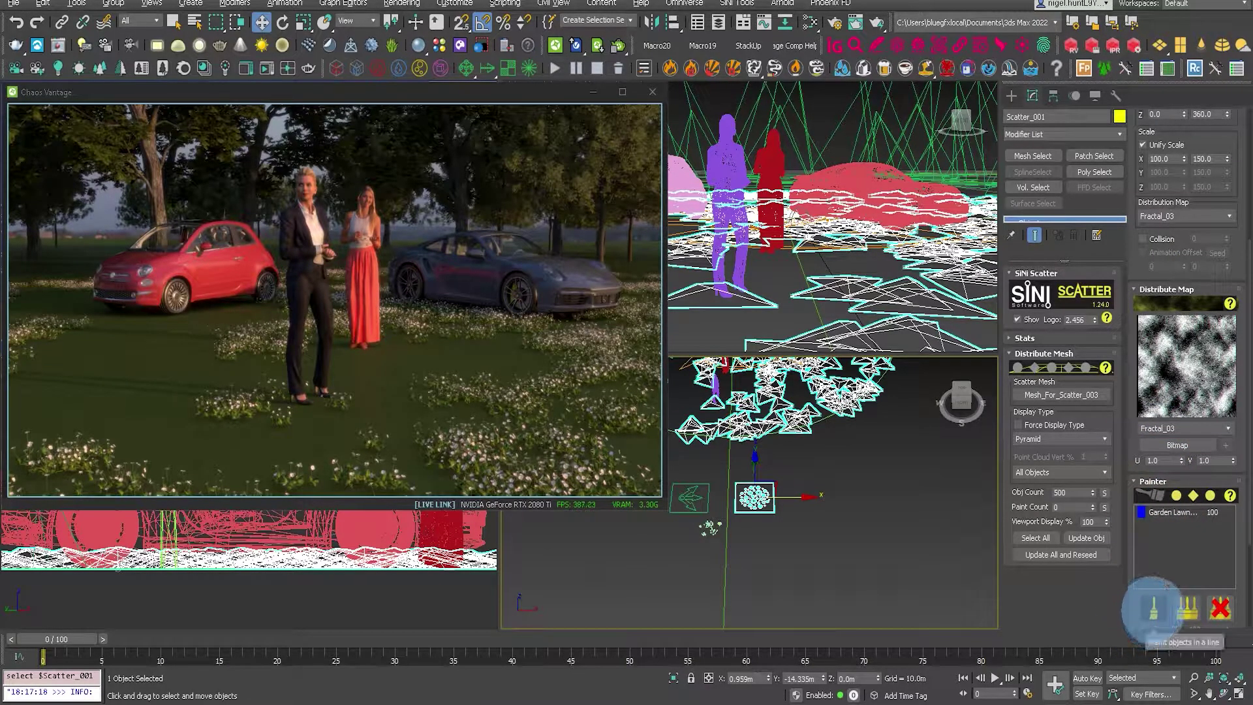
pyautogui.click(1154, 609)
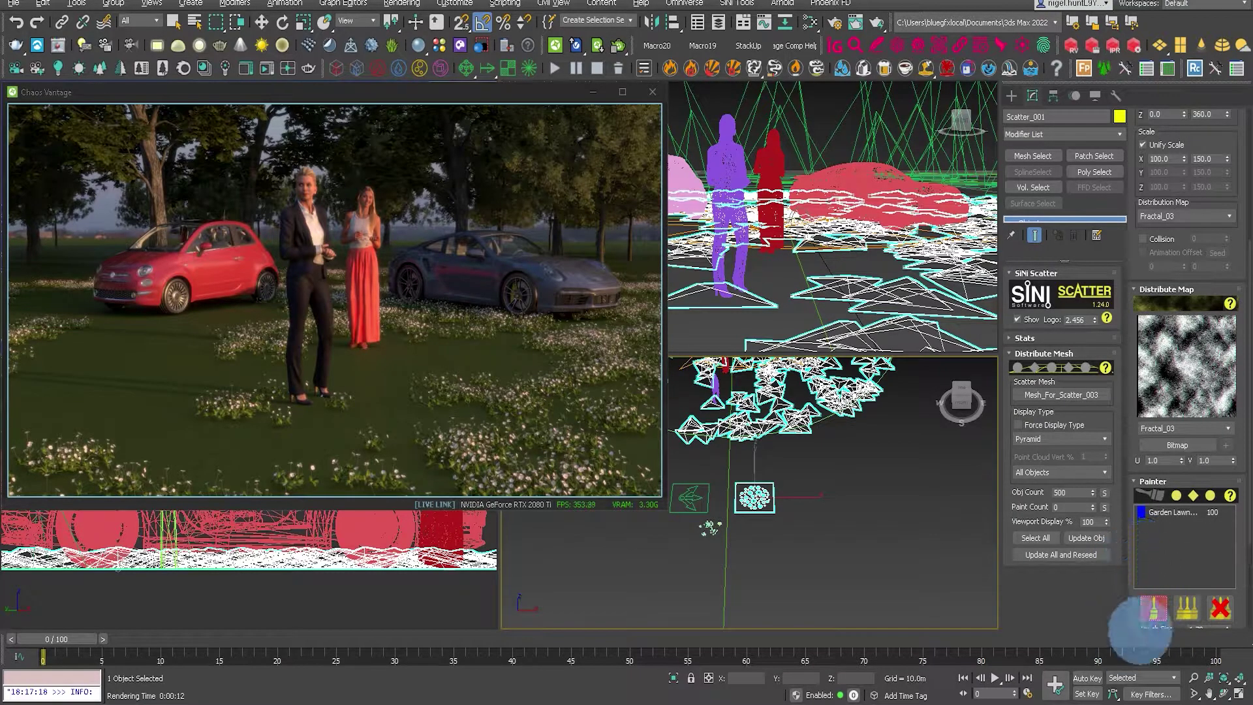
pyautogui.scroll(-5, 1236, 516)
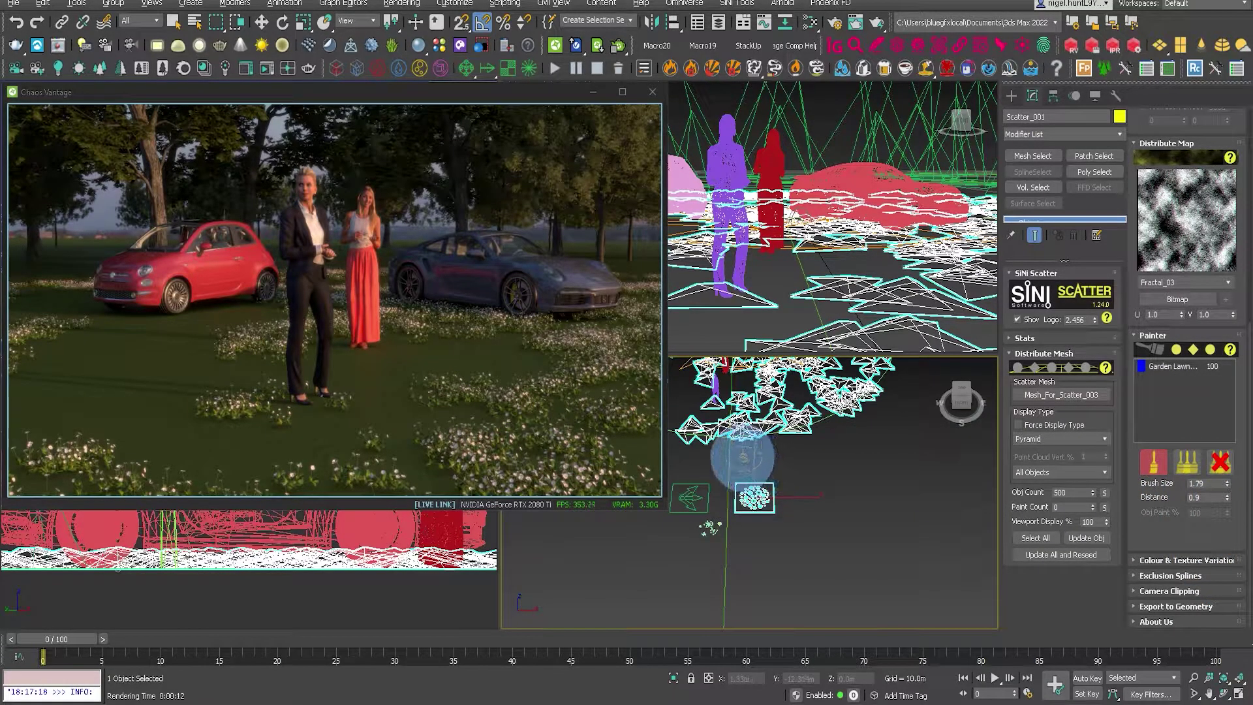
pyautogui.scroll(8, 739, 457)
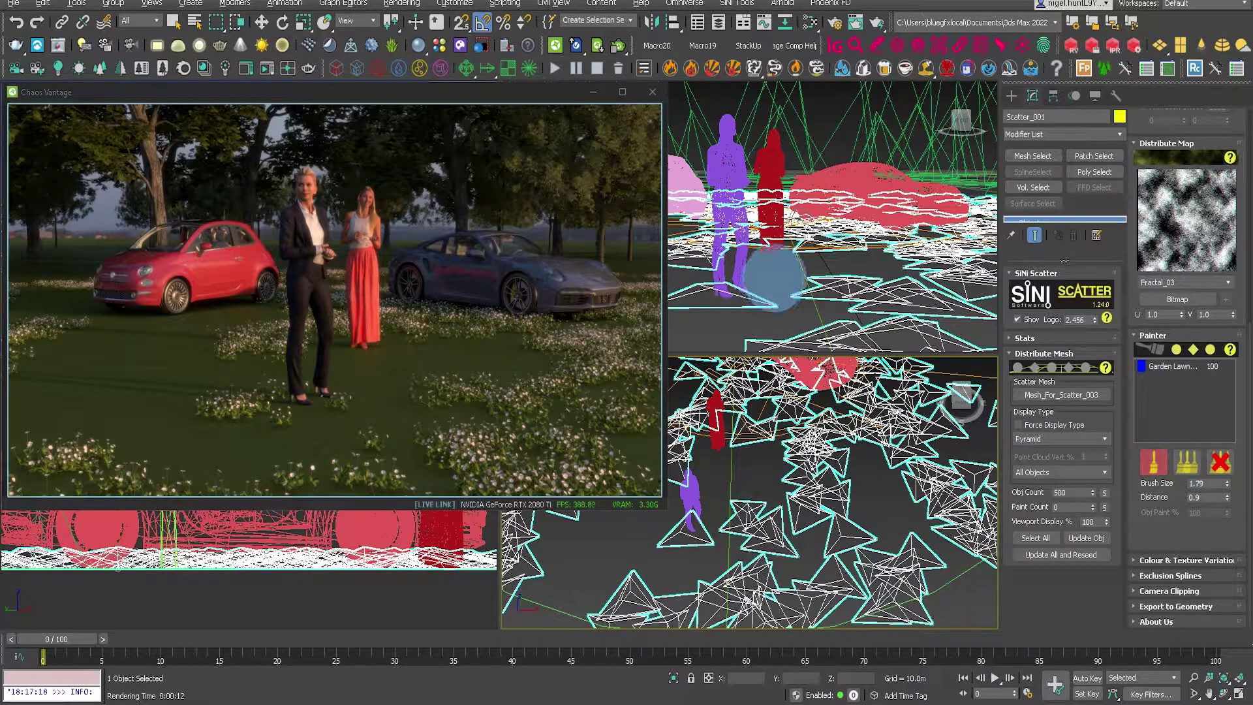
# Step: Paint flower clumps onto the lawn near the women, then clear the blue flower scatter
pyautogui.moveTo(775, 277)
pyautogui.mouseDown()
pyautogui.moveTo(865, 266)
pyautogui.moveTo(810, 310)
pyautogui.moveTo(731, 330)
pyautogui.moveTo(703, 331)
pyautogui.moveTo(666, 288)
pyautogui.mouseUp()
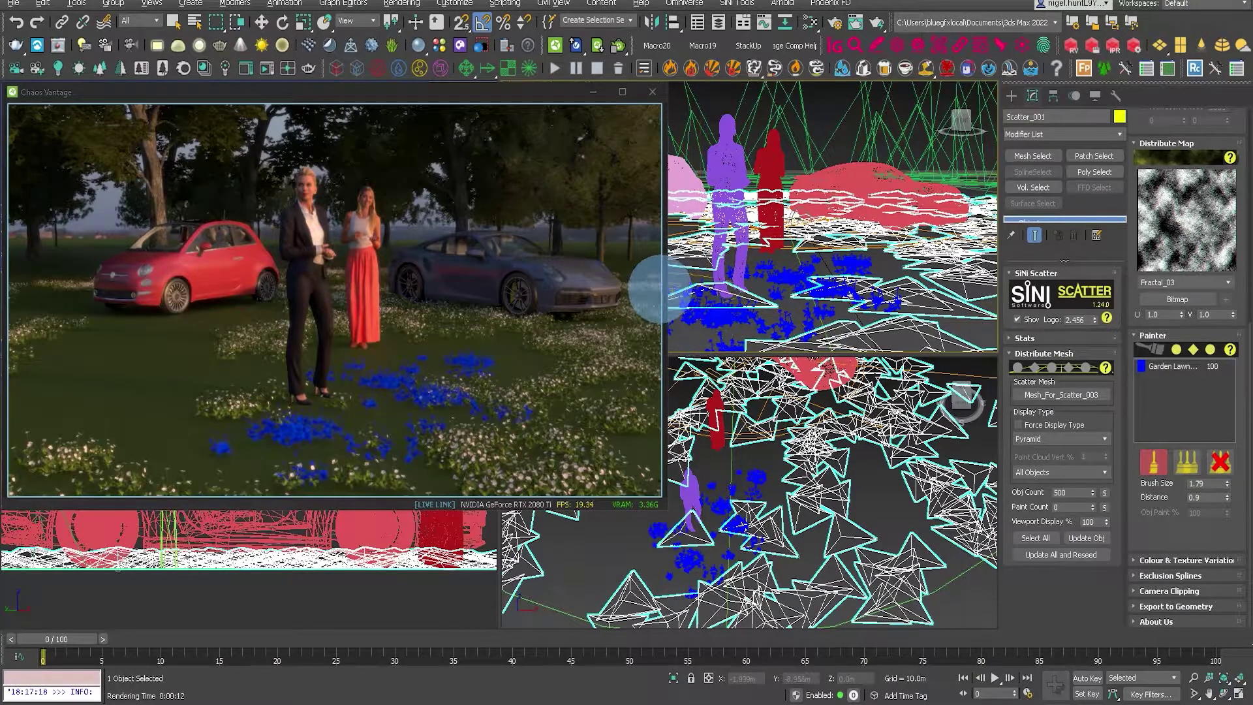
pyautogui.moveTo(593, 274)
pyautogui.mouseDown()
pyautogui.moveTo(530, 267)
pyautogui.moveTo(558, 279)
pyautogui.mouseUp()
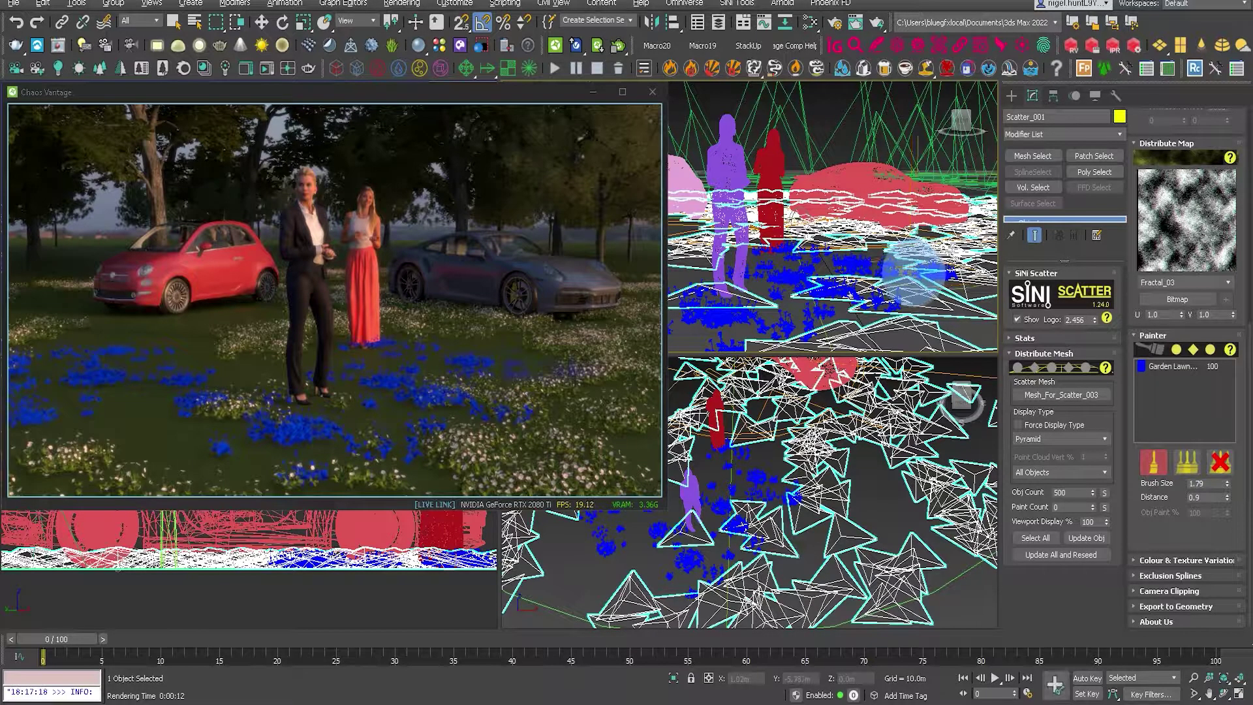
pyautogui.click(913, 271)
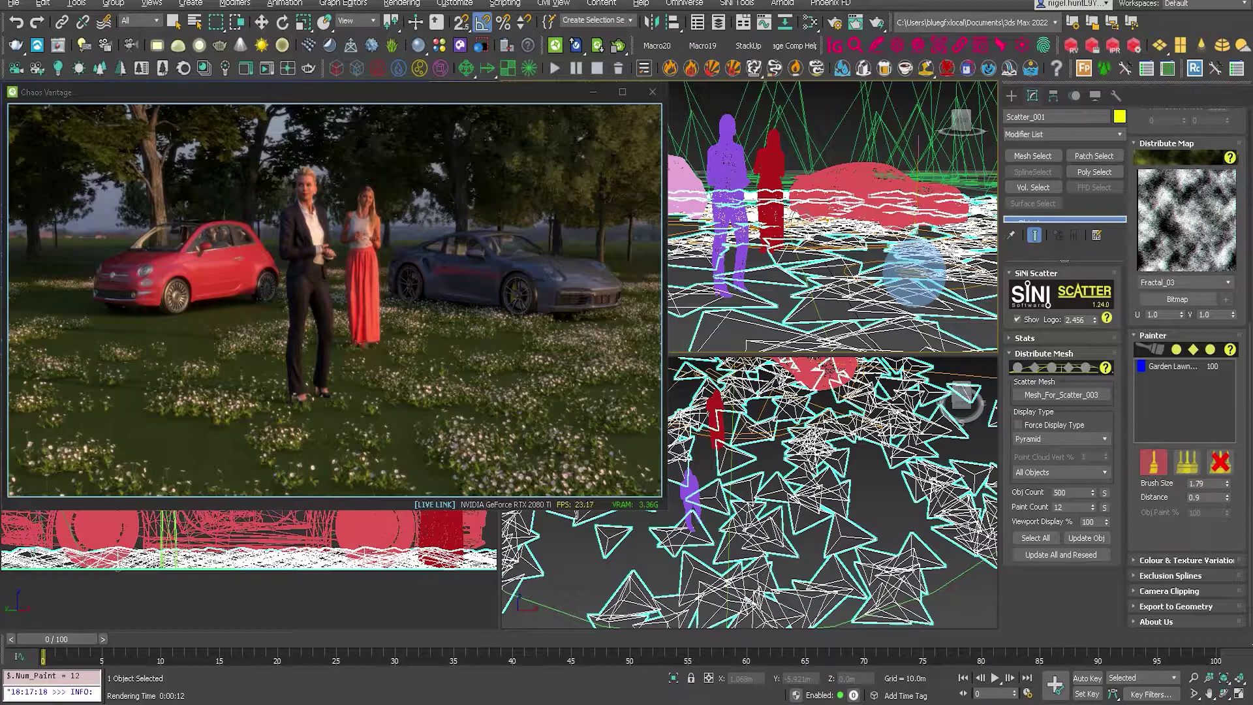
# Step: Erase a few flower clumps near the women, then paint new clumps back onto the lawn
pyautogui.click(1220, 462)
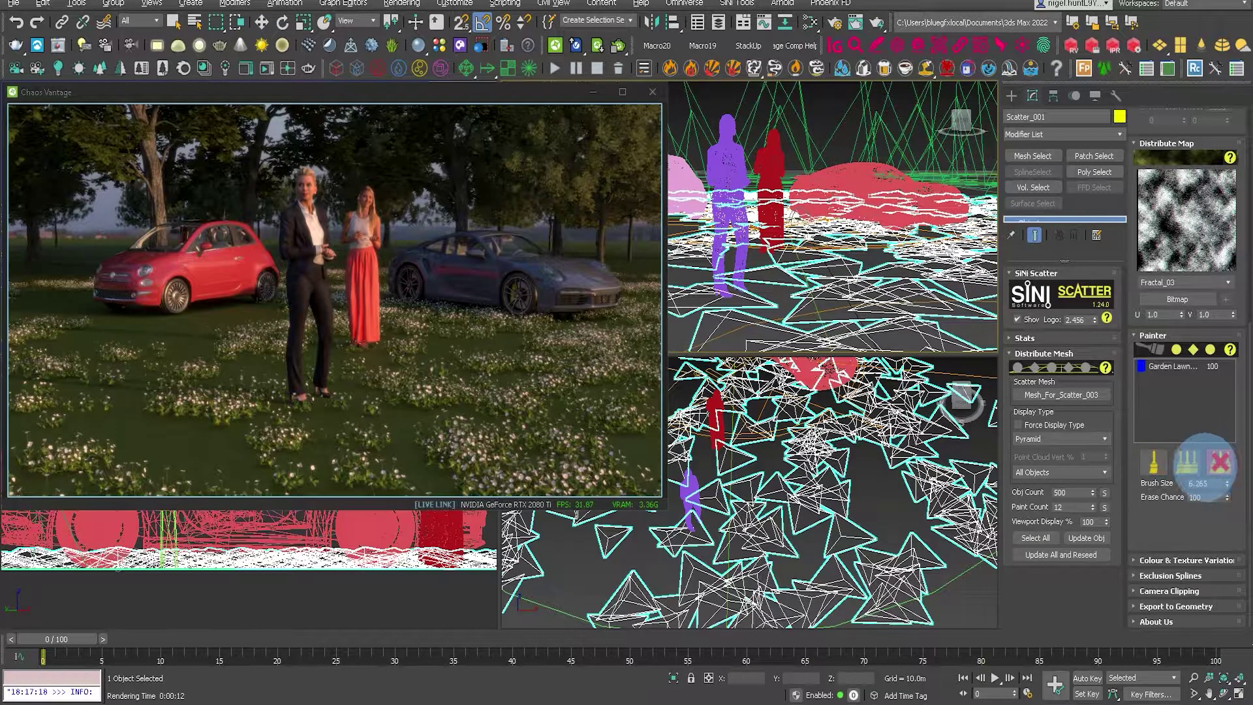
pyautogui.click(760, 251)
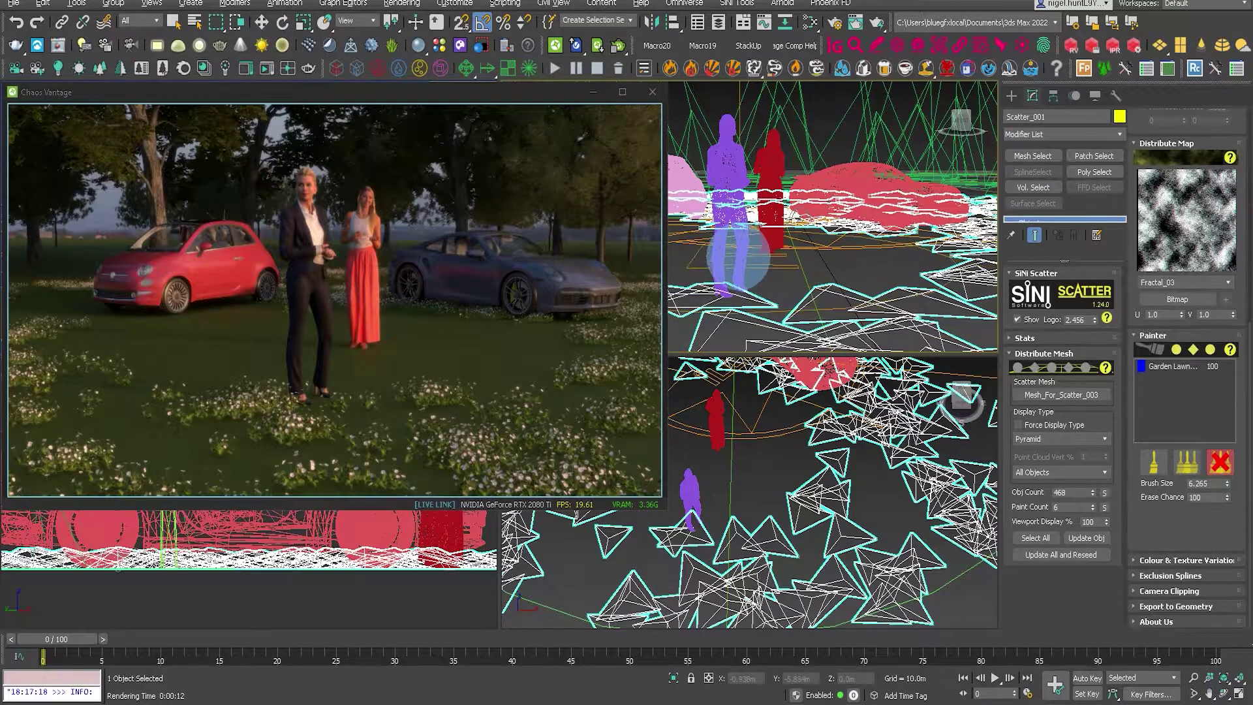
pyautogui.click(733, 260)
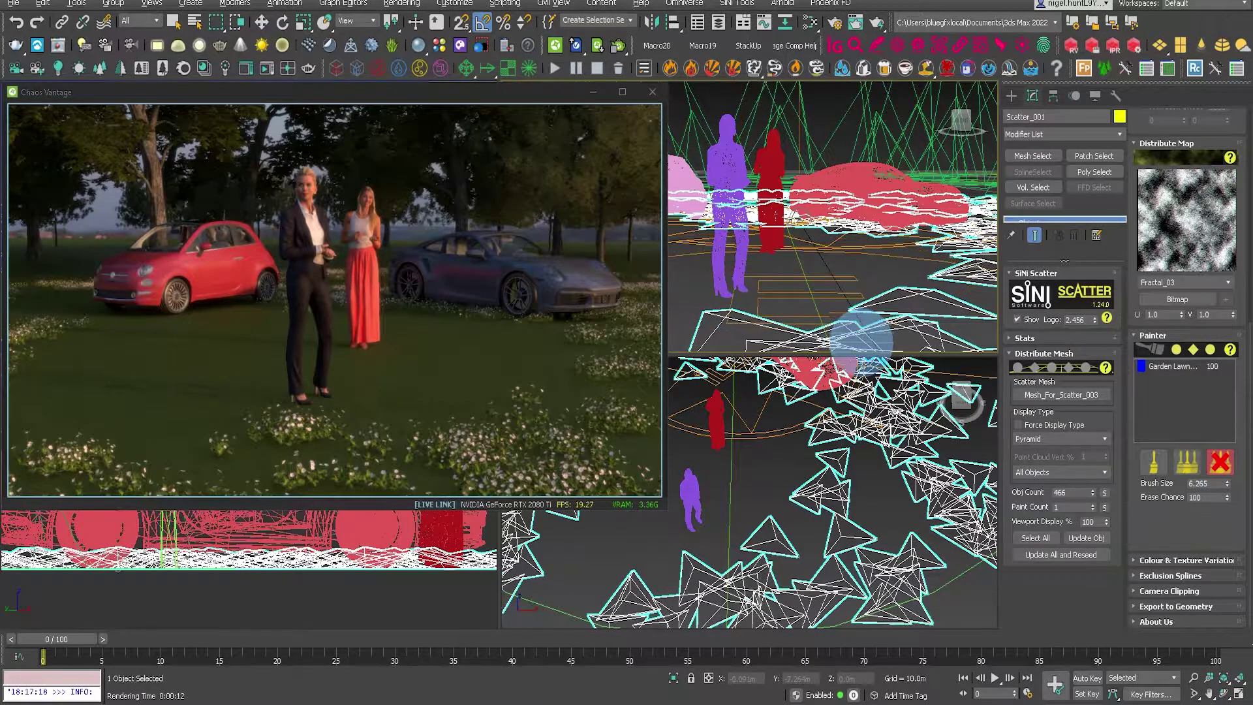
pyautogui.click(1186, 462)
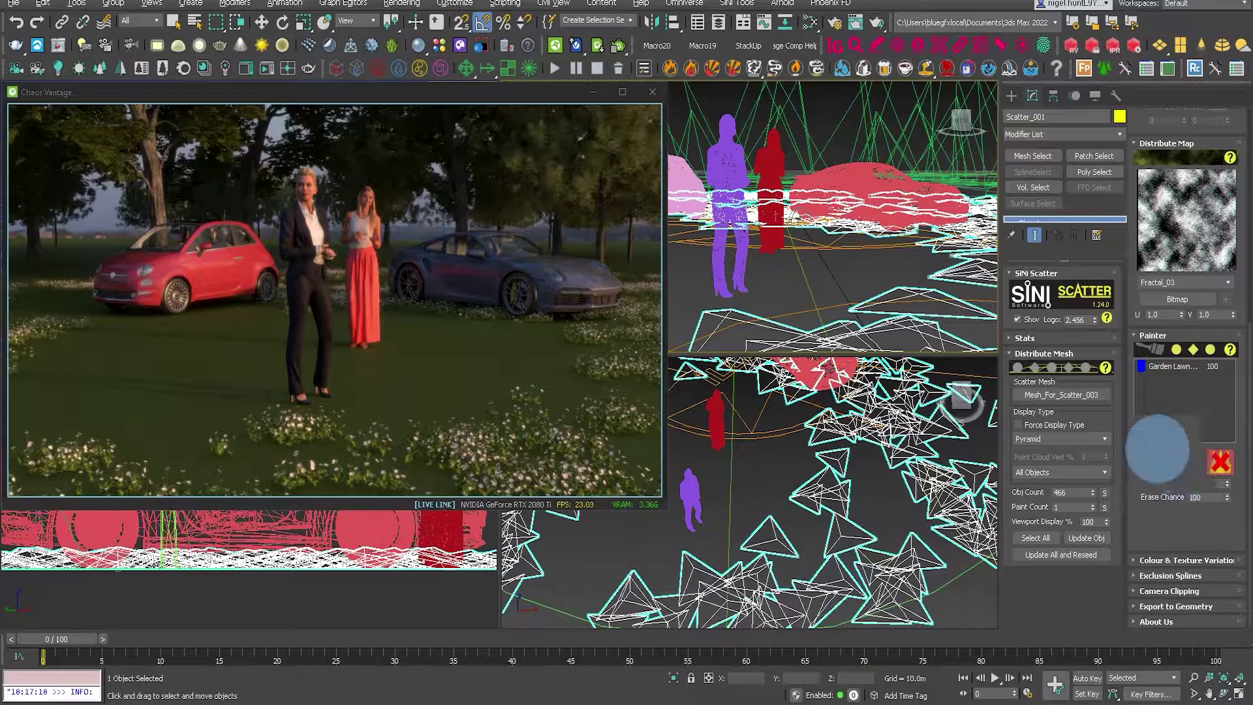
pyautogui.moveTo(859, 246); pyautogui.dragTo(874, 263)
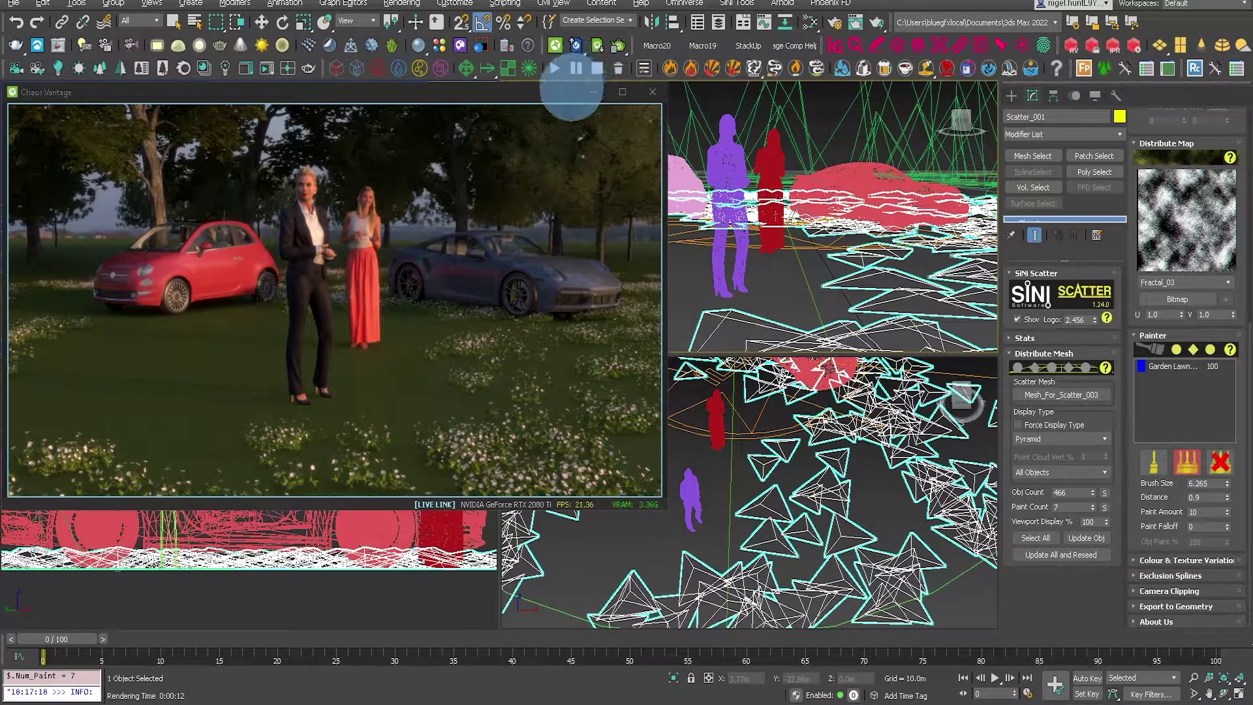
# Step: Set the brush size to 2.0, paint flower clumps across the lawn, and turn painting off
pyautogui.click(652, 274)
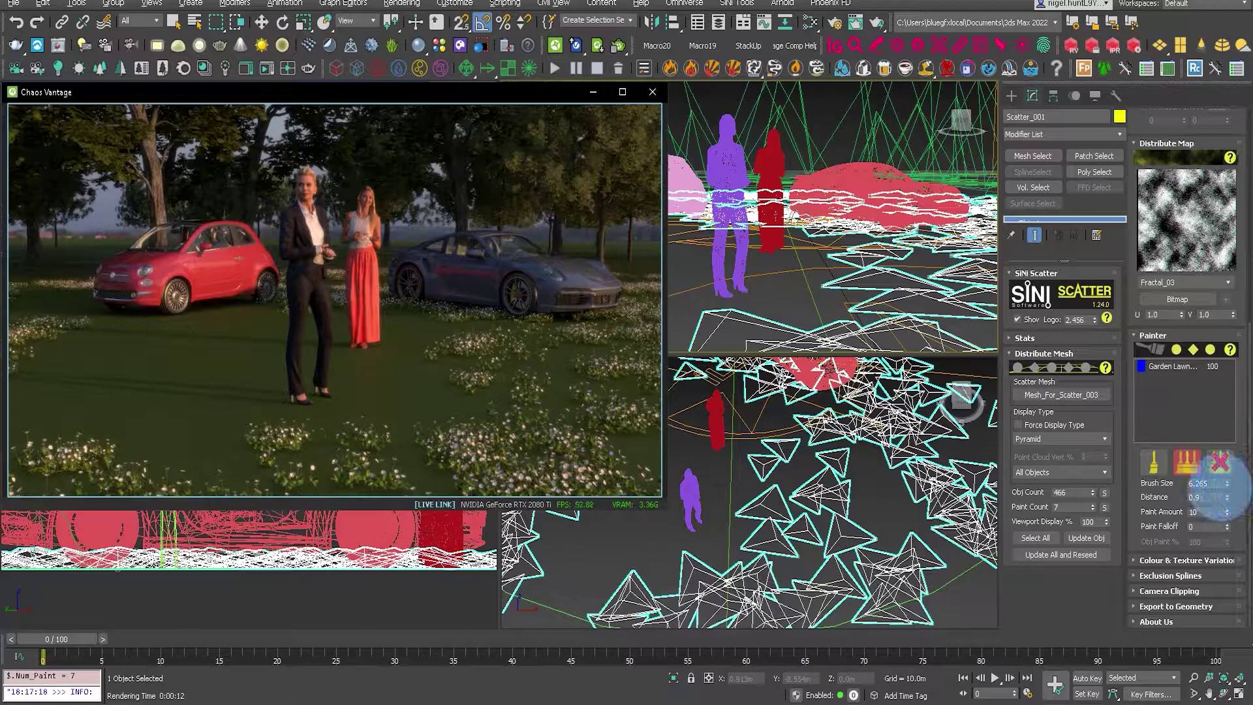
pyautogui.doubleClick(1206, 483)
pyautogui.write('2.0')
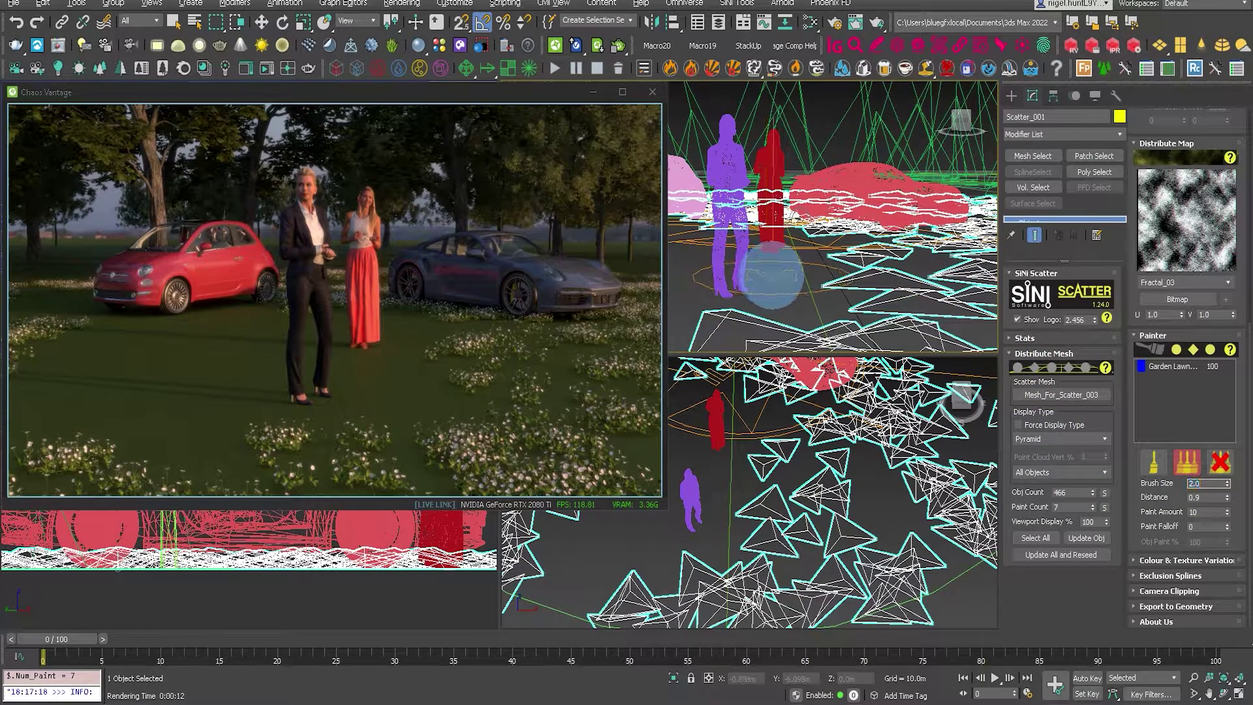
pyautogui.moveTo(772, 275)
pyautogui.mouseDown()
pyautogui.moveTo(677, 266)
pyautogui.moveTo(686, 289)
pyautogui.moveTo(658, 307)
pyautogui.mouseUp()
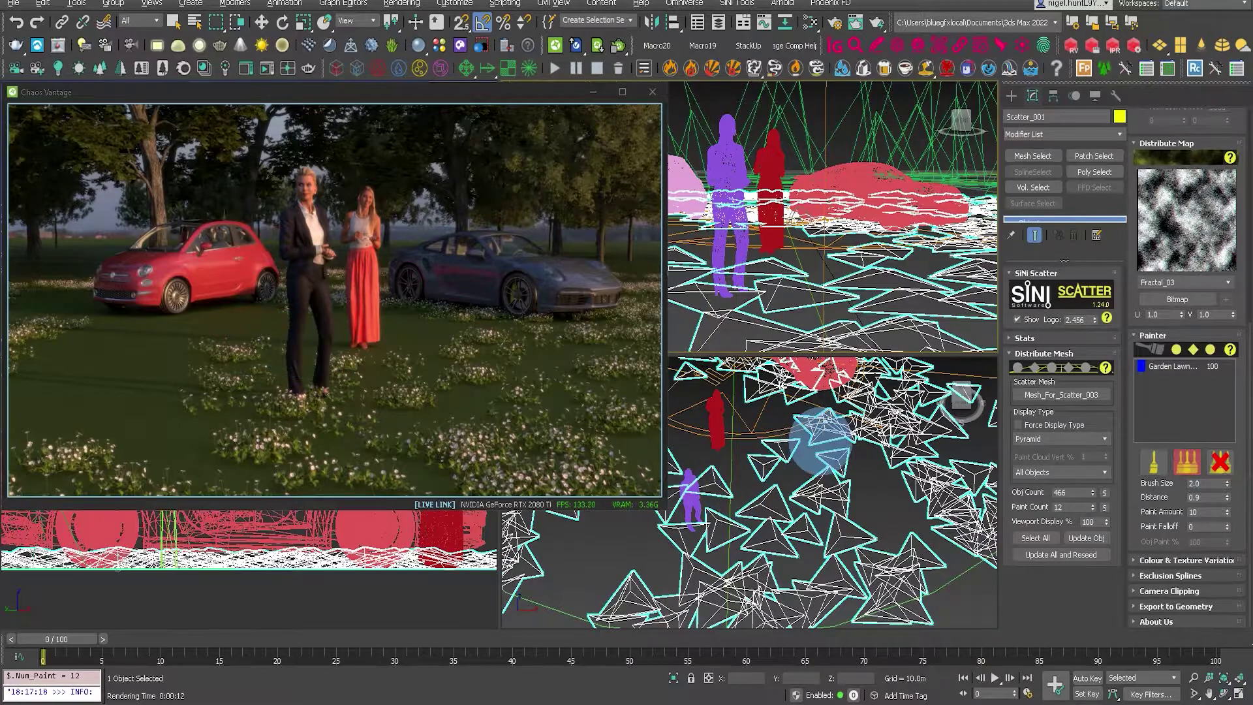
pyautogui.click(1186, 462)
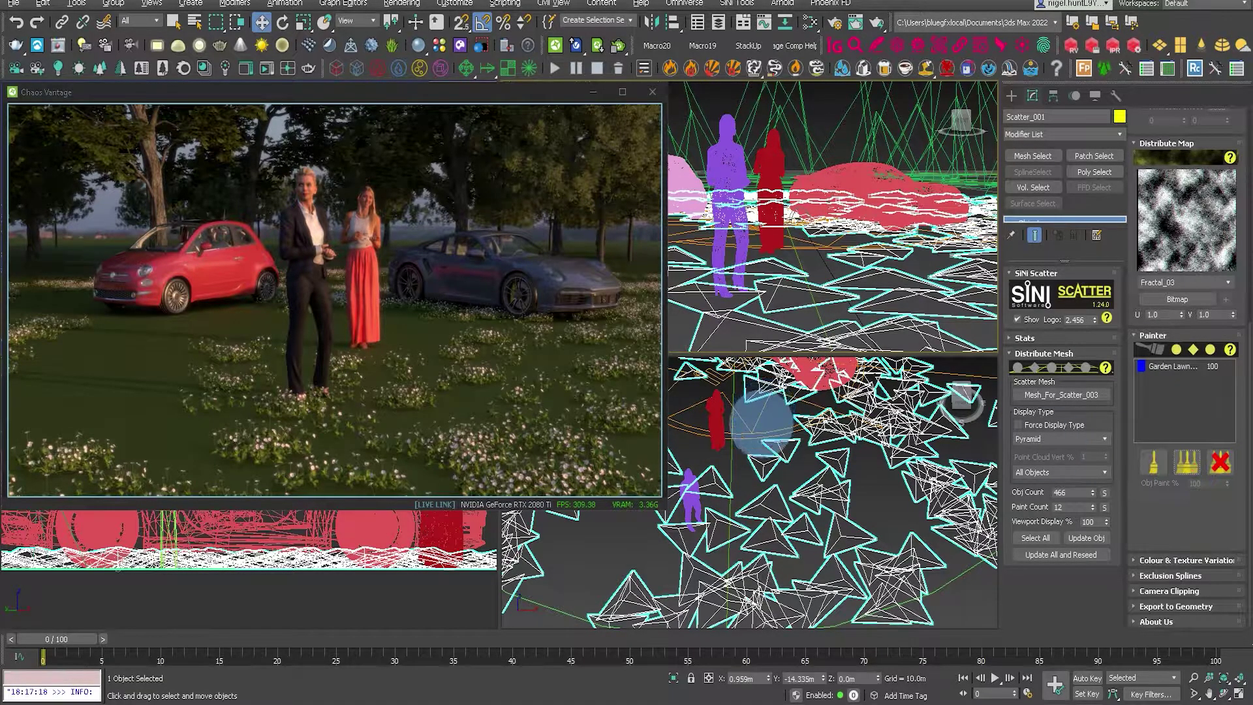
# Step: Select the SiNi HDRI Compass and try Day_D, Sunset and Sun_A skies, settling on 03-29_Sunset
pyautogui.click(962, 396)
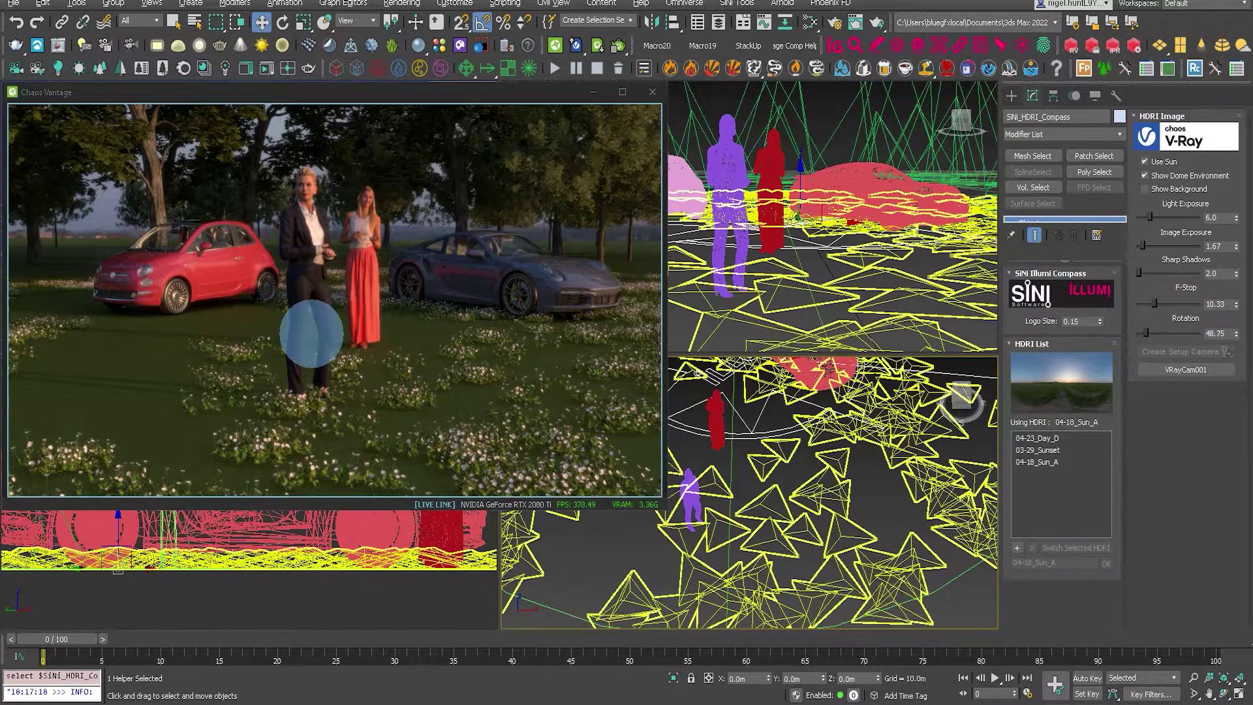
pyautogui.click(1038, 438)
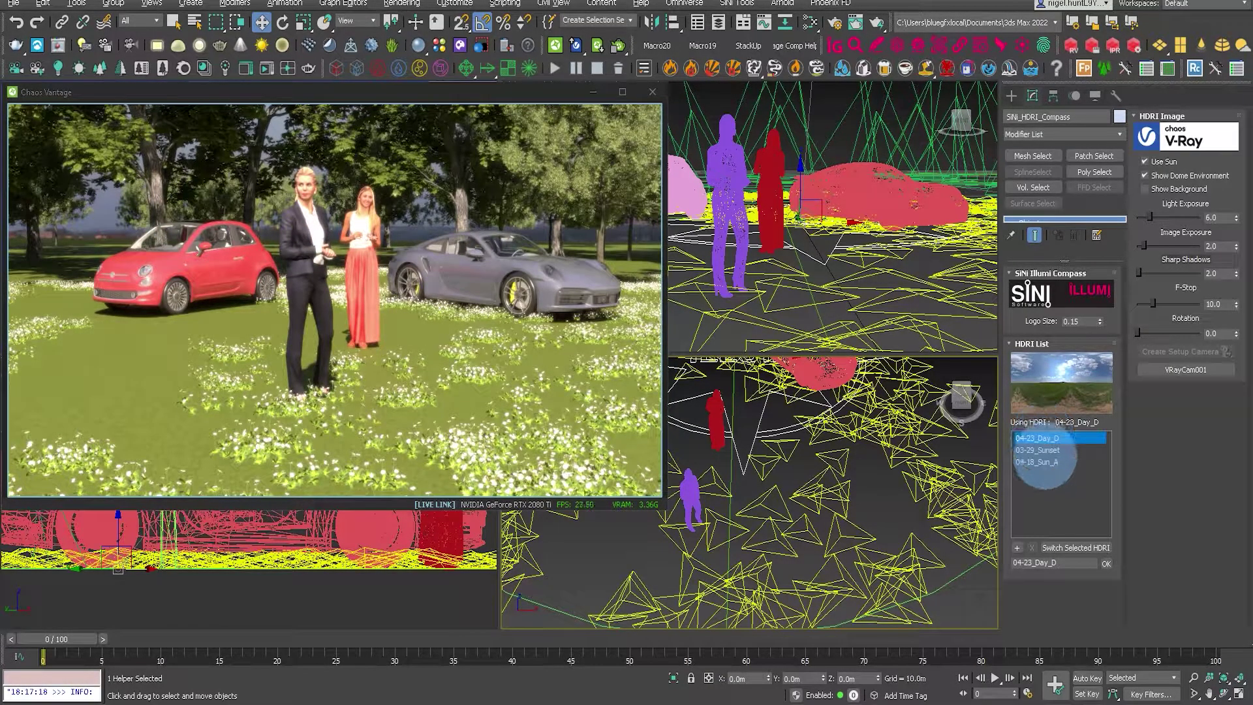
pyautogui.click(1040, 450)
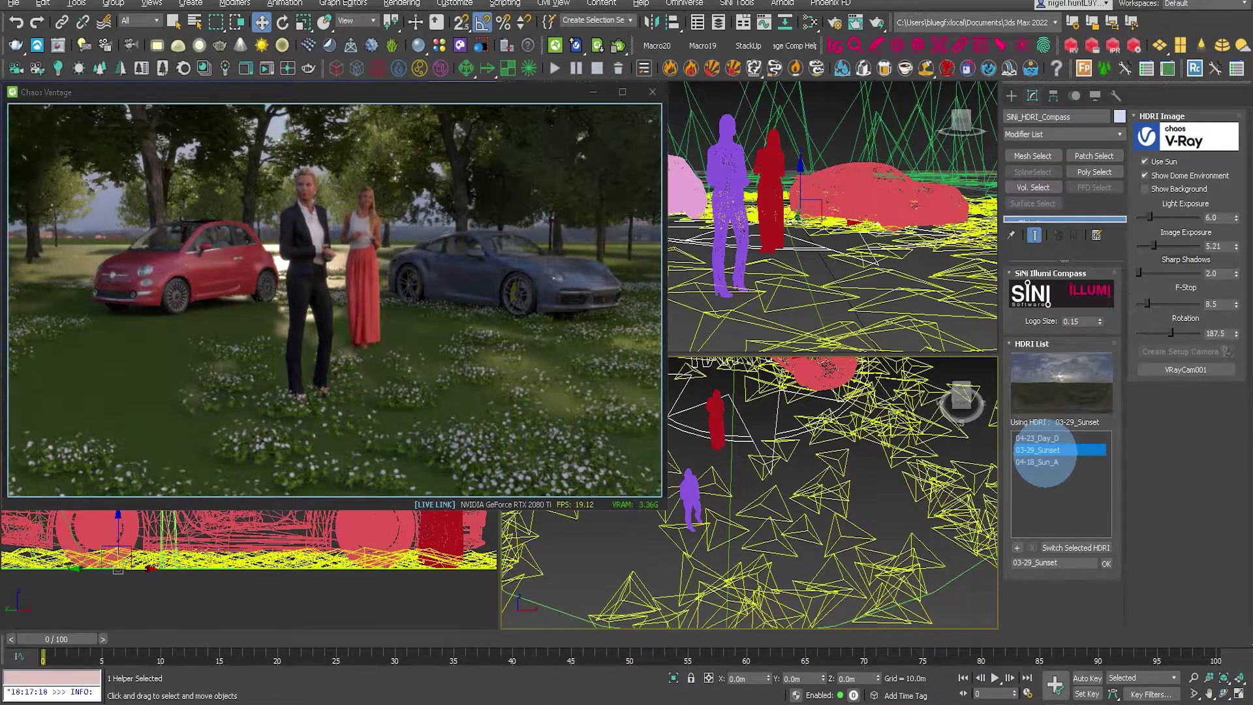
pyautogui.click(1042, 461)
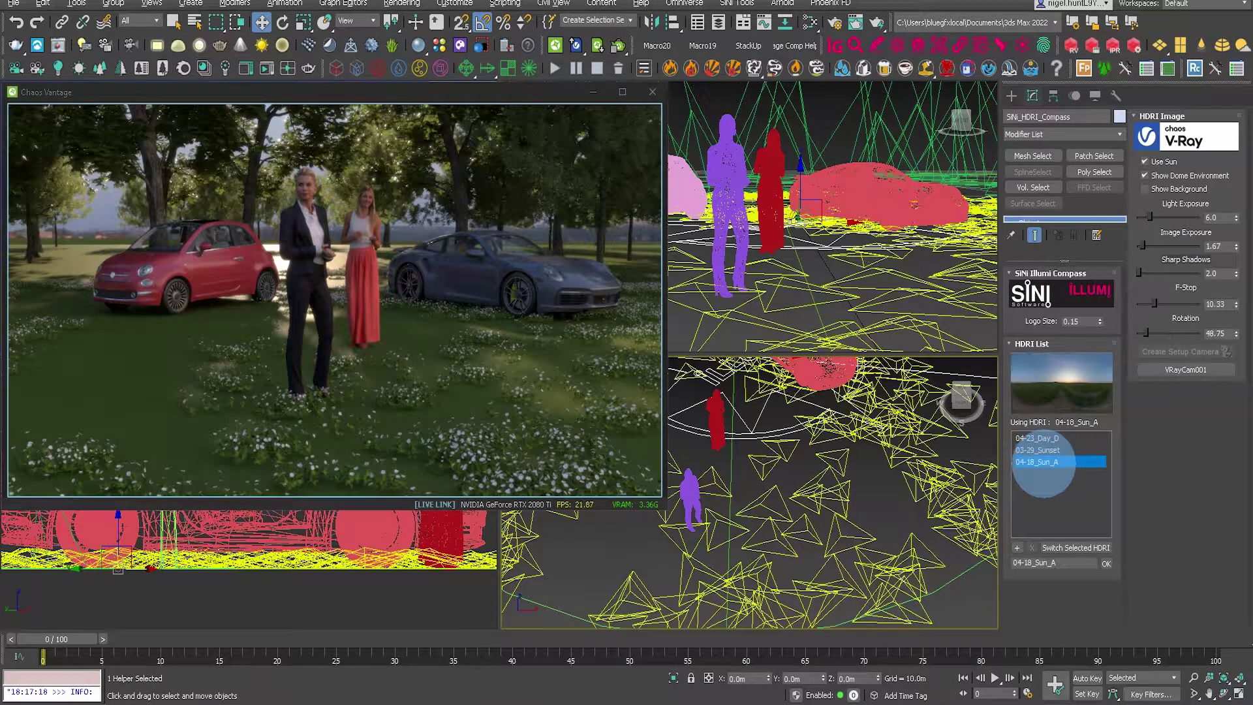
pyautogui.click(1039, 449)
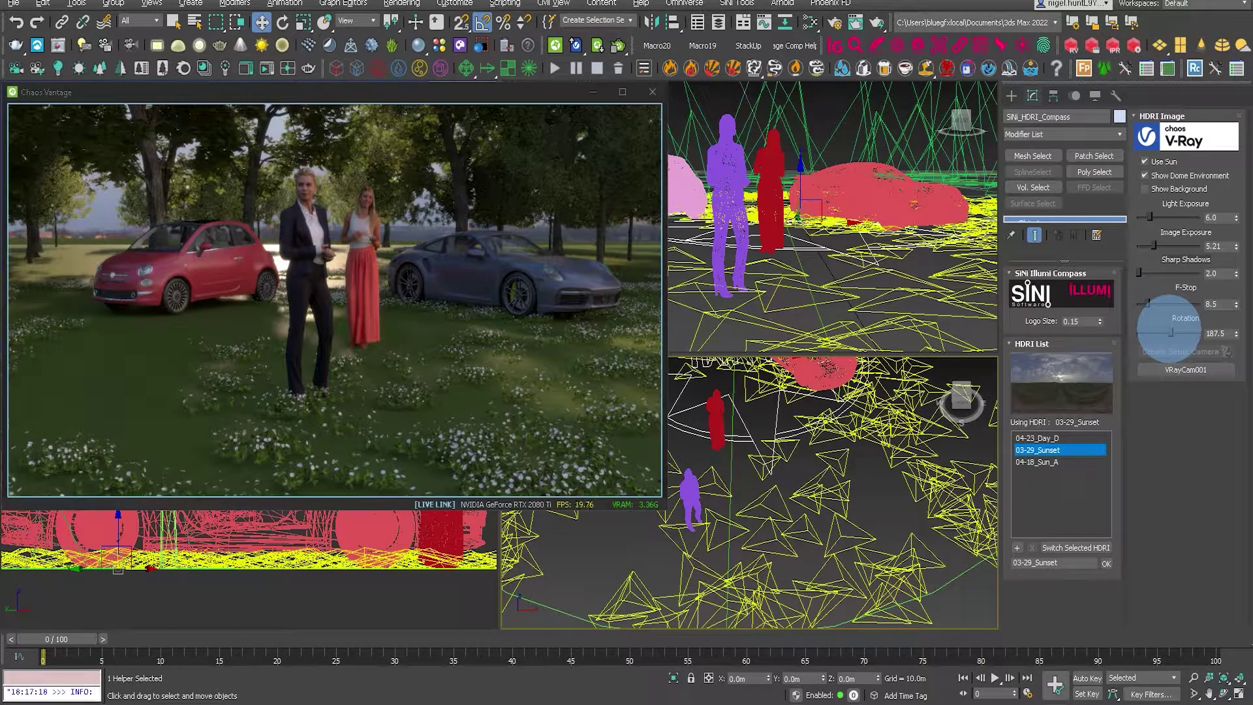
# Step: Rotate the sunset HDRI to 307.5 and maximize the Chaos Vantage render window
pyautogui.moveTo(1171, 331); pyautogui.dragTo(1167, 331)
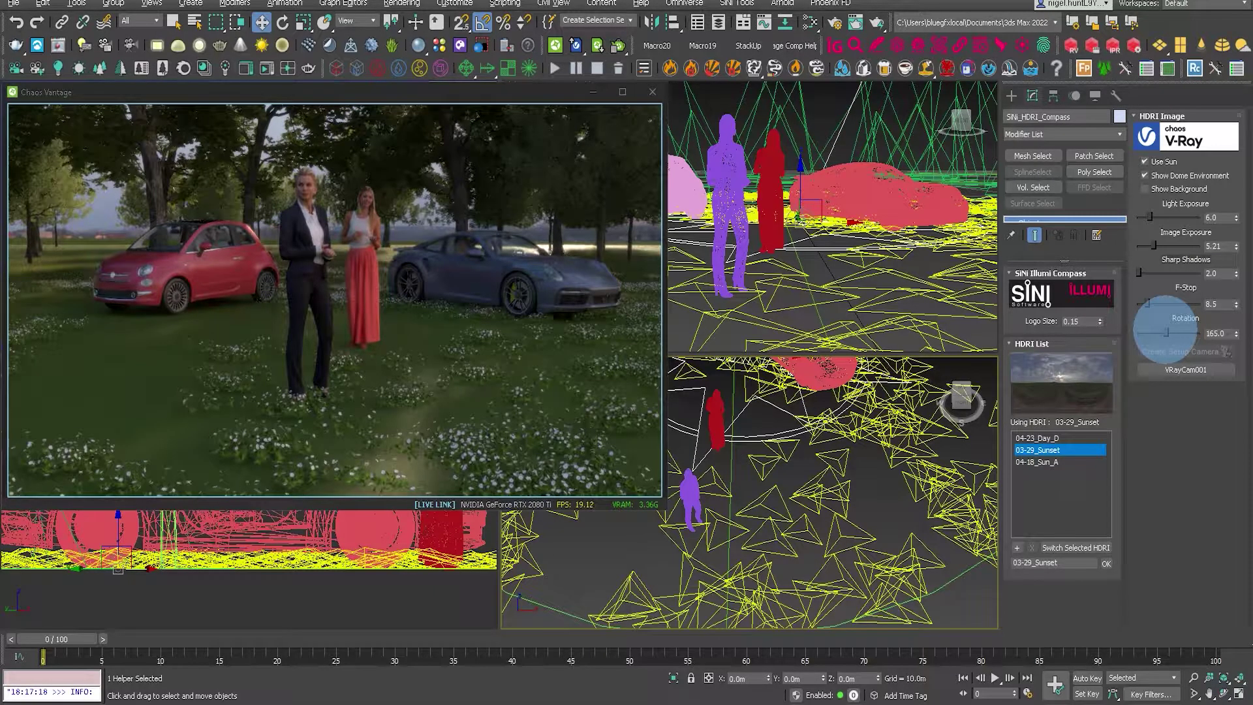
pyautogui.moveTo(1167, 331); pyautogui.dragTo(1191, 332)
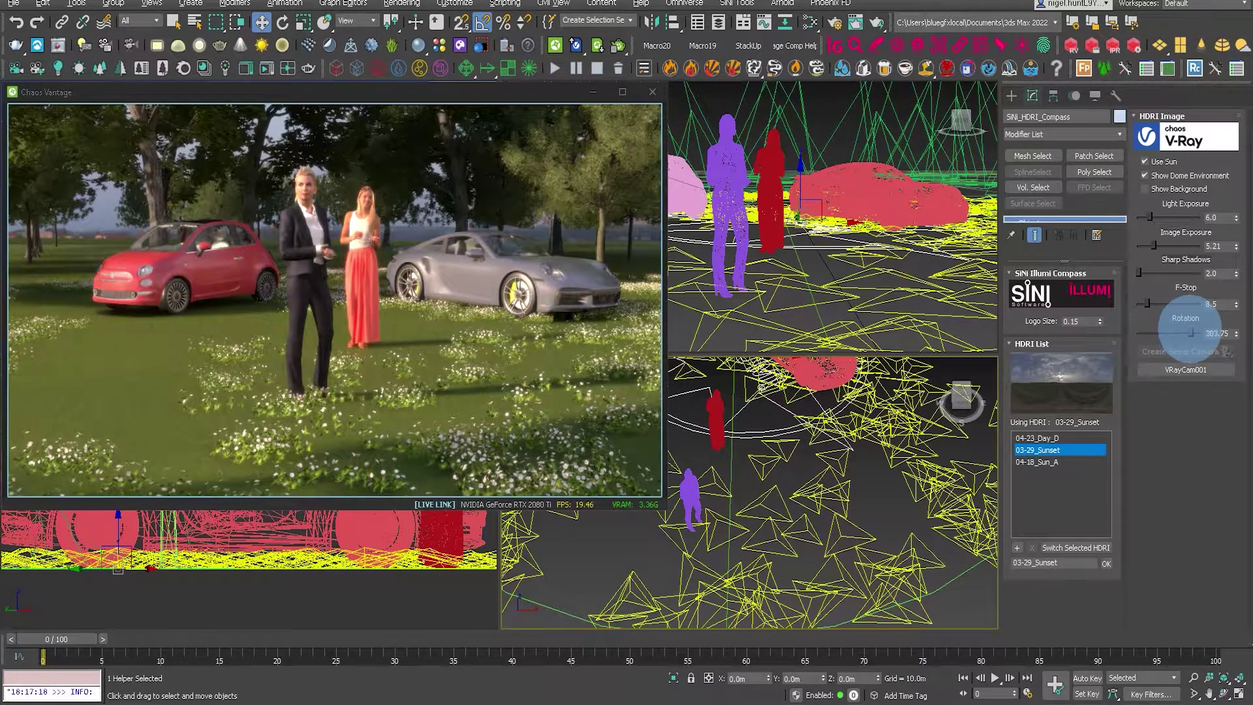
pyautogui.moveTo(1192, 333); pyautogui.dragTo(1192, 333)
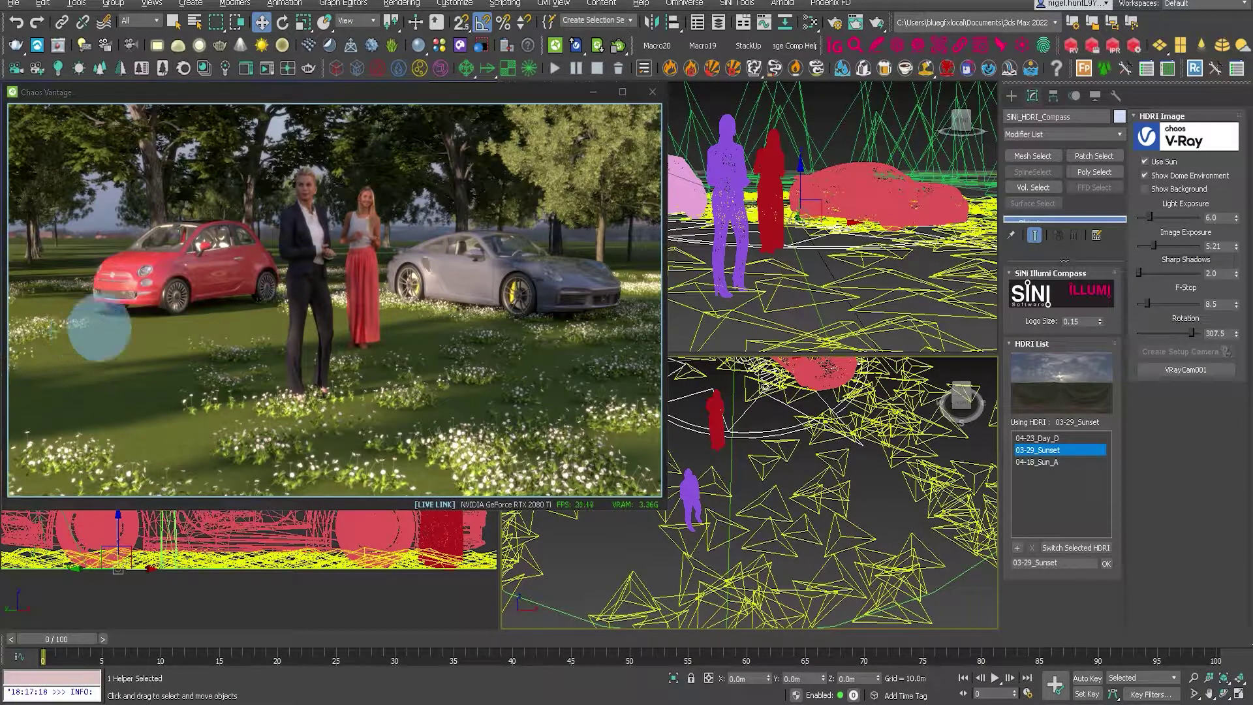
pyautogui.click(622, 92)
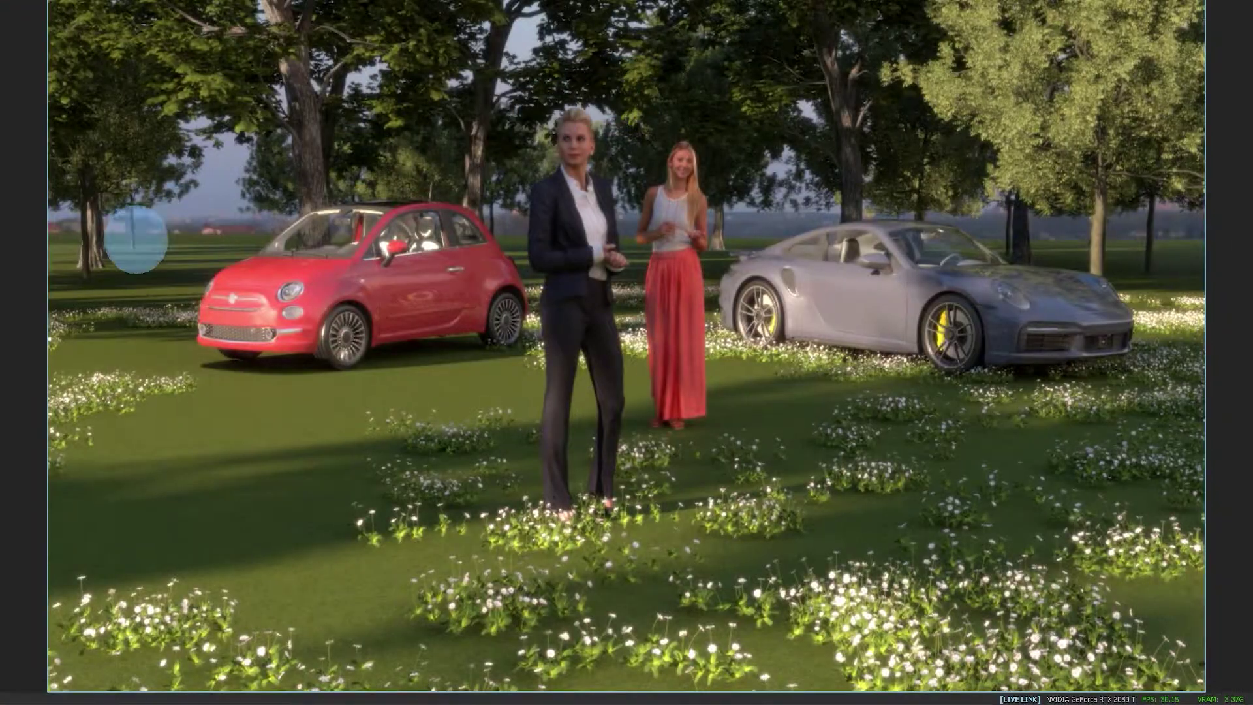